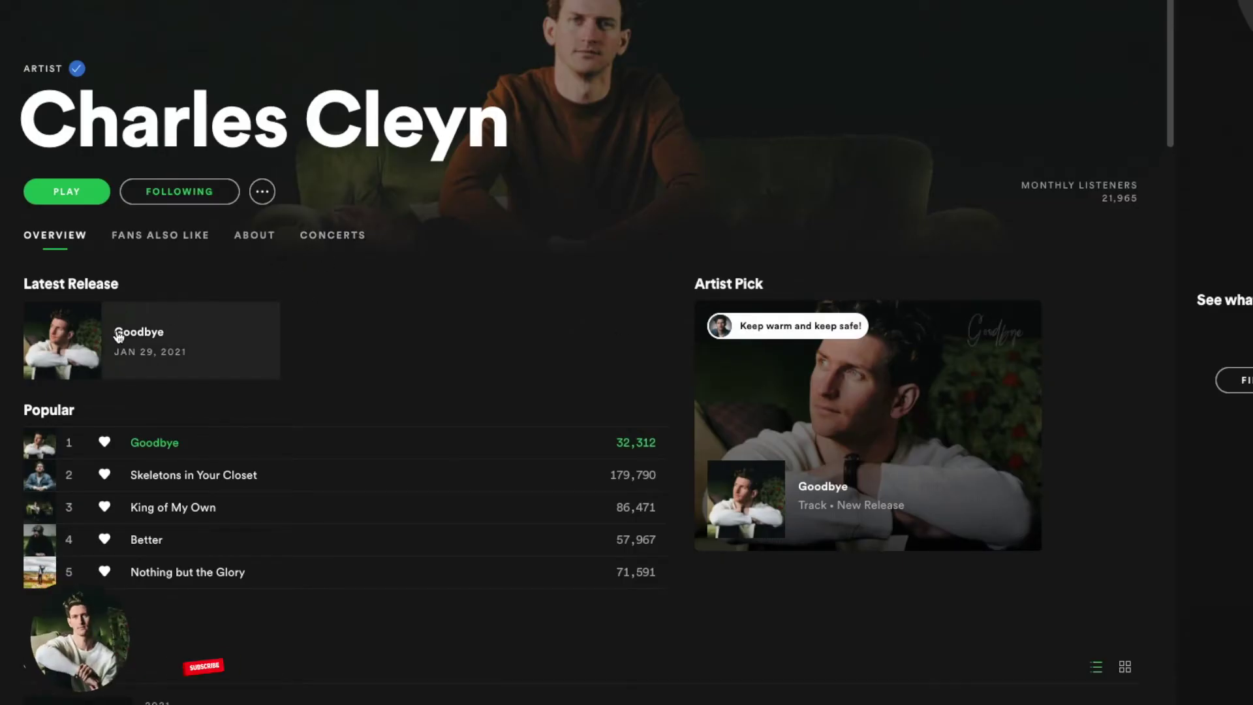
{"action": "scroll", "coordinate": [5, 335], "scroll_direction": "down", "scroll_amount": 3}
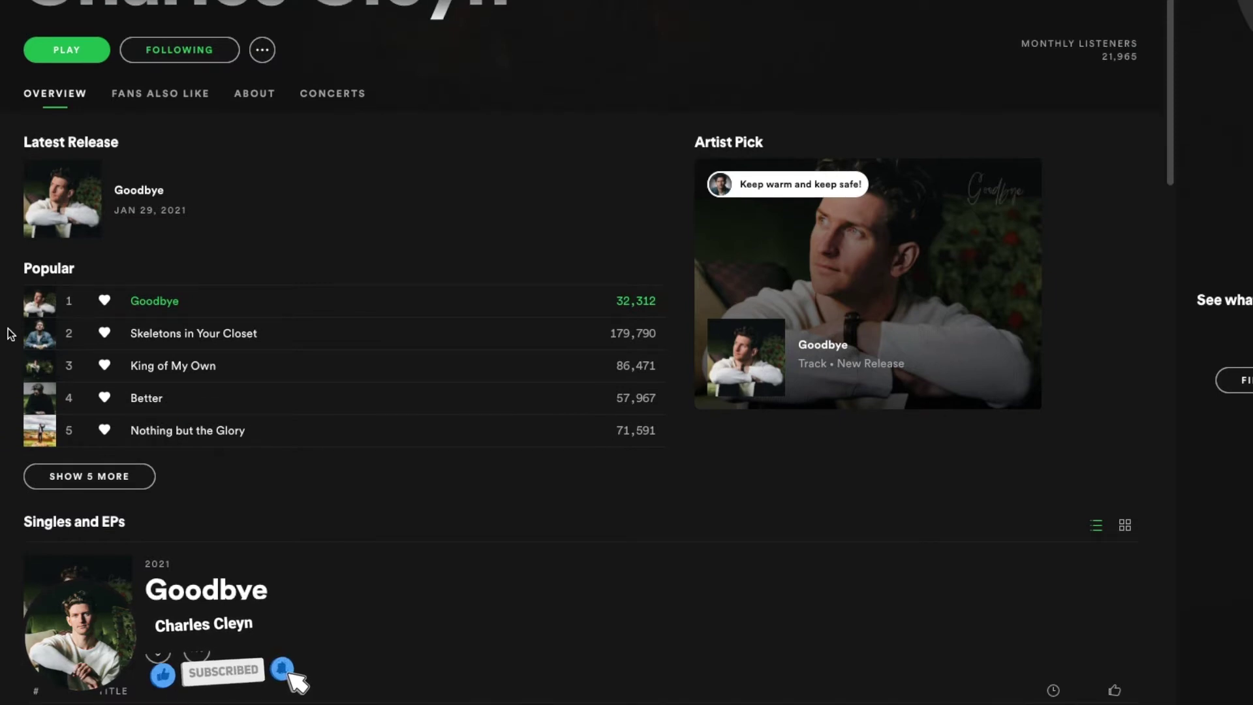
{"action": "scroll", "coordinate": [11, 334], "scroll_direction": "up", "scroll_amount": 1}
{"action": "scroll", "coordinate": [11, 334], "scroll_direction": "up", "scroll_amount": 2}
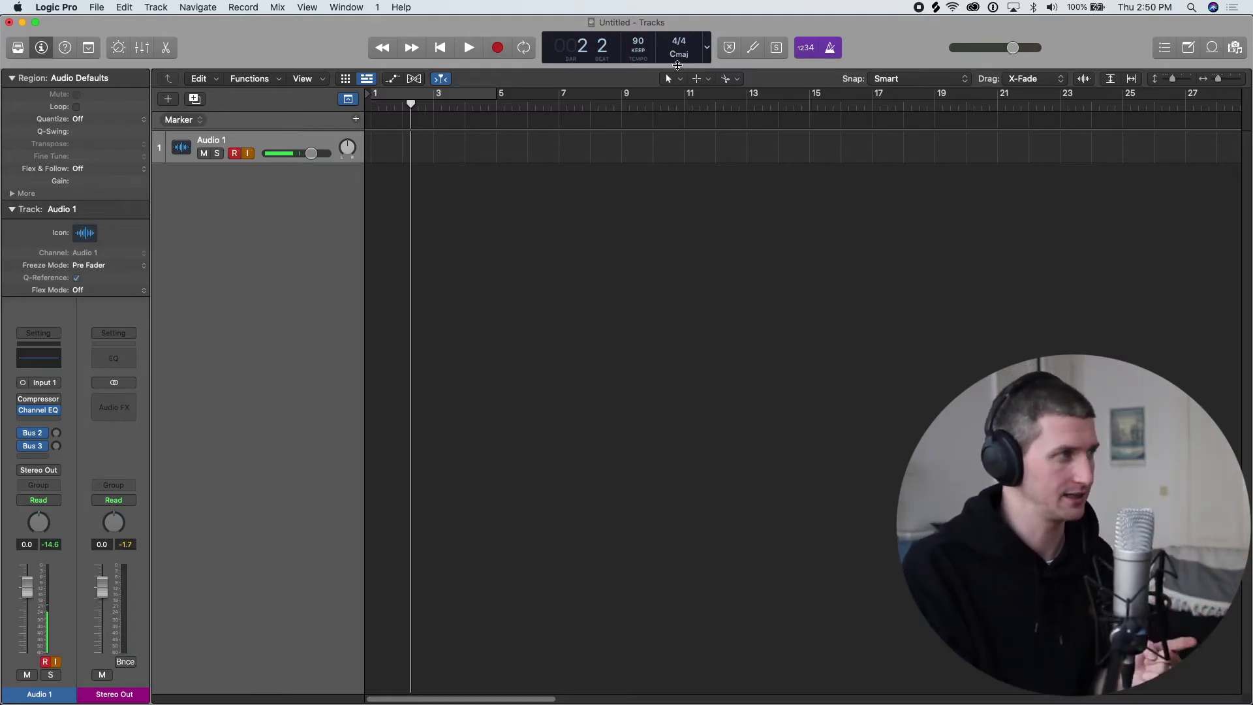
Record guitar on the Audio 1 track from bar 3 to about bar 23, as two back-to-back regions.
{"action": "mouse_move", "coordinate": [411, 103]}
{"action": "left_mouse_down"}
{"action": "mouse_move", "coordinate": [448, 105]}
{"action": "mouse_move", "coordinate": [432, 105]}
{"action": "left_mouse_up"}
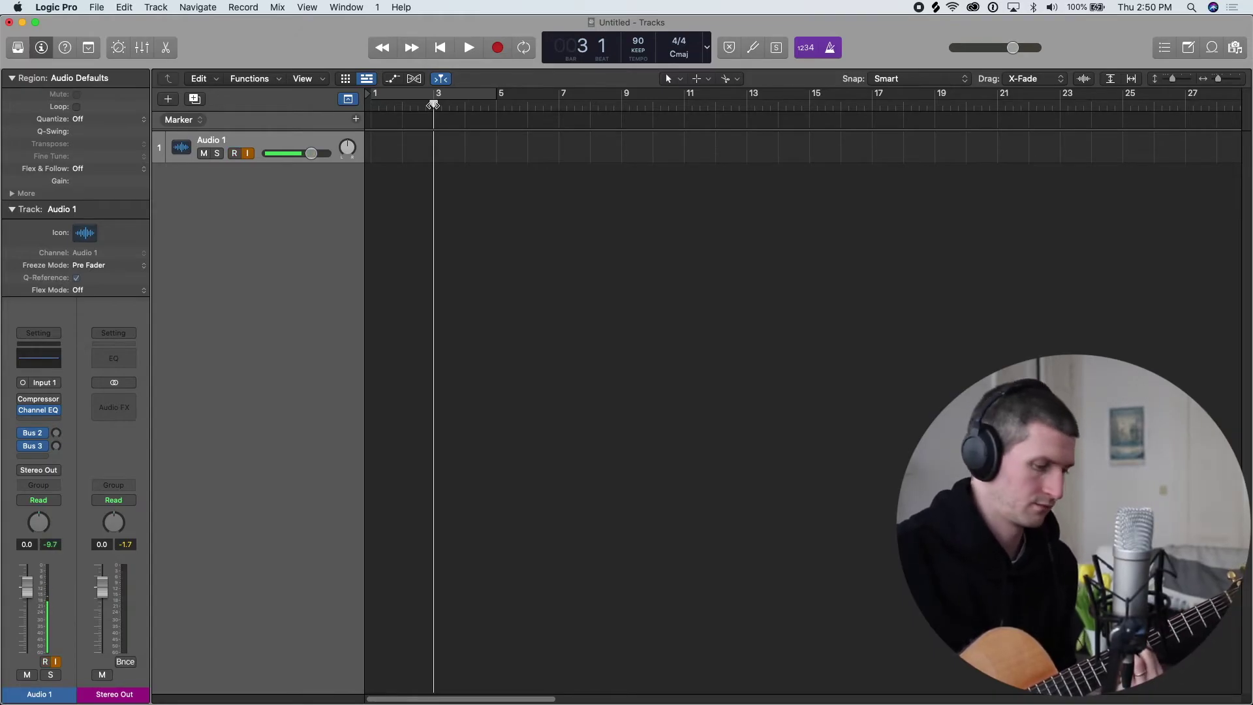
{"action": "key", "text": "r"}
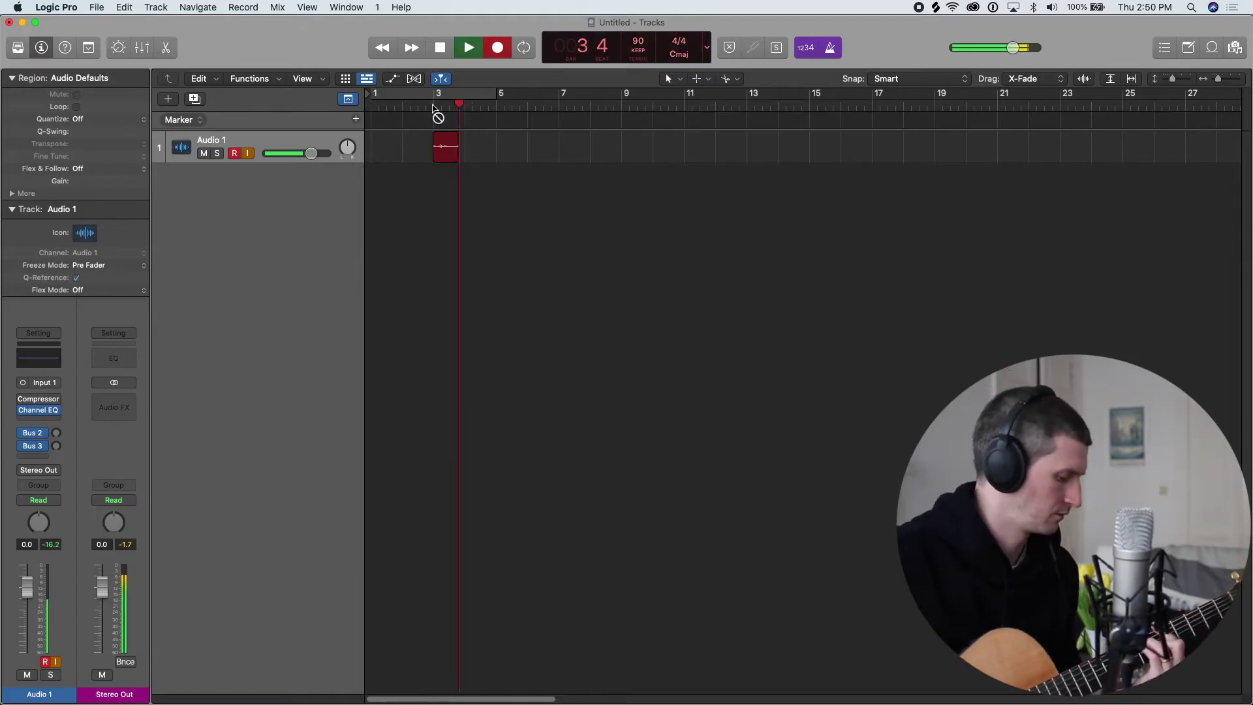
{"action": "key", "text": "r"}
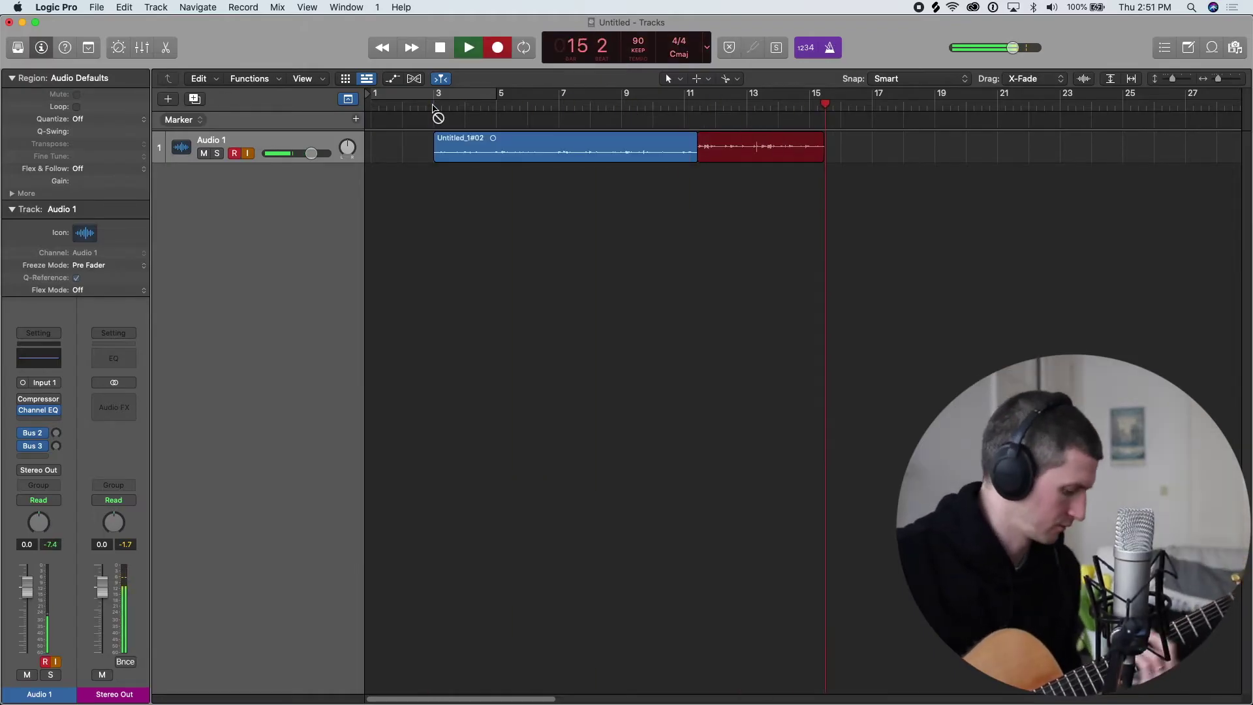
{"action": "key", "text": "space"}
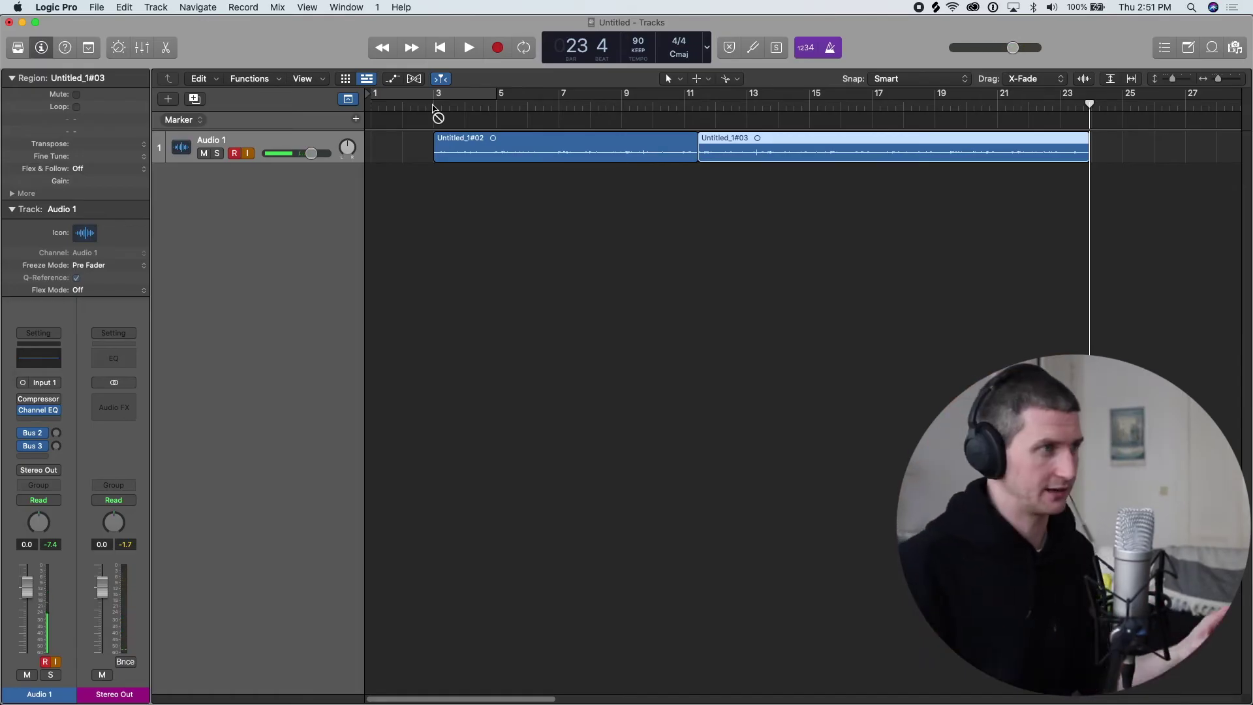
Enlarge the Audio 1 track and its timeline to examine the recorded waveform around bars 18 to 24.
{"action": "scroll", "coordinate": [873, 260], "scroll_direction": "right", "scroll_amount": 5}
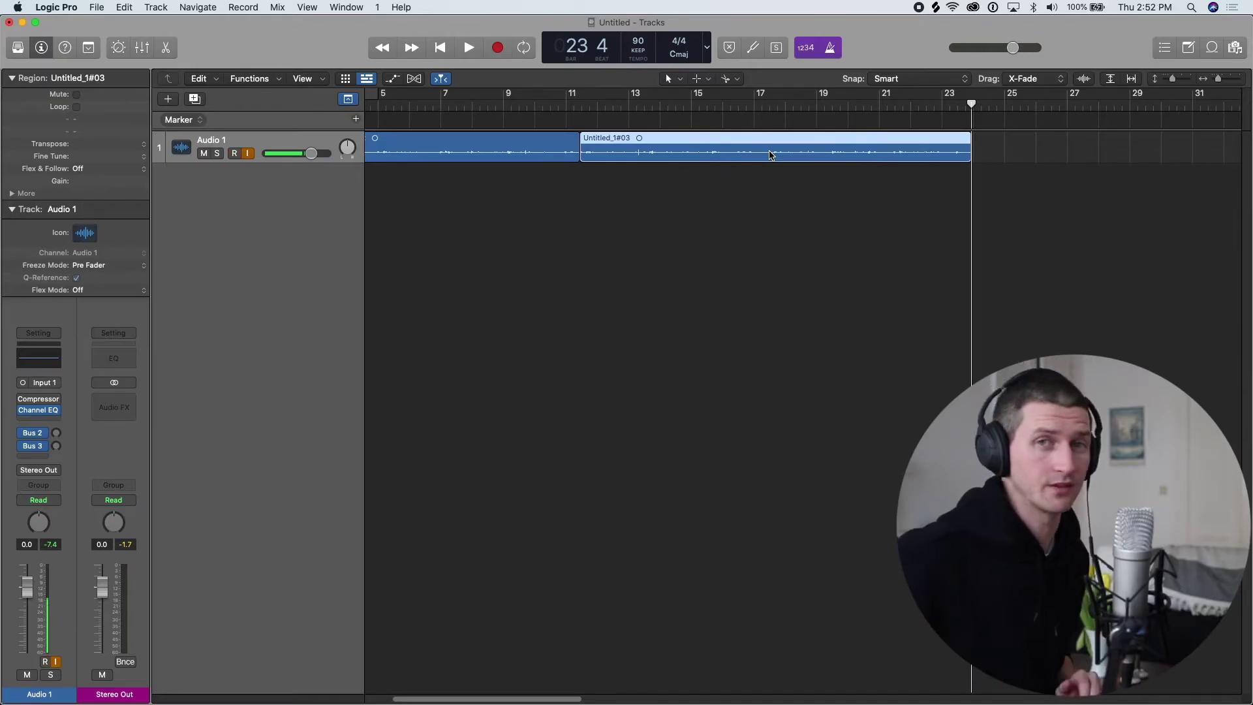
{"action": "key", "text": "super+Down"}
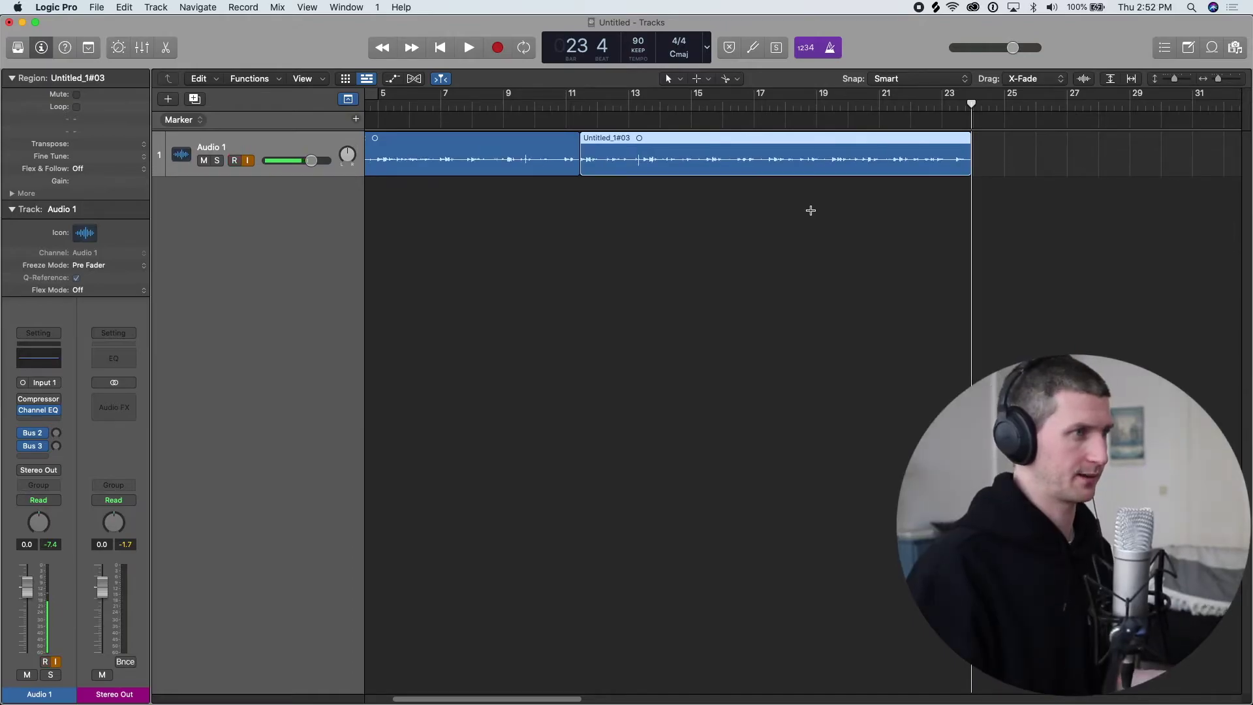
{"action": "key", "text": "super+Down"}
{"action": "key", "text": "super+Down"}
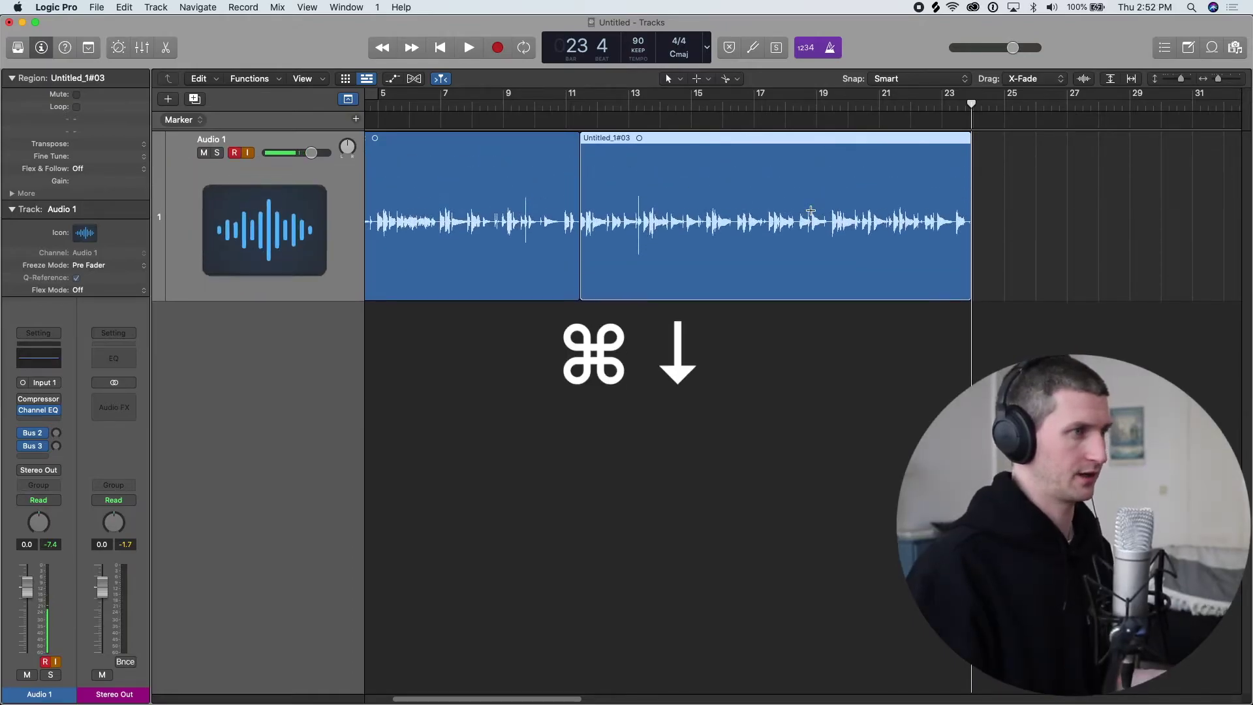
{"action": "key", "text": "super+Right"}
{"action": "key", "text": "super+Right"}
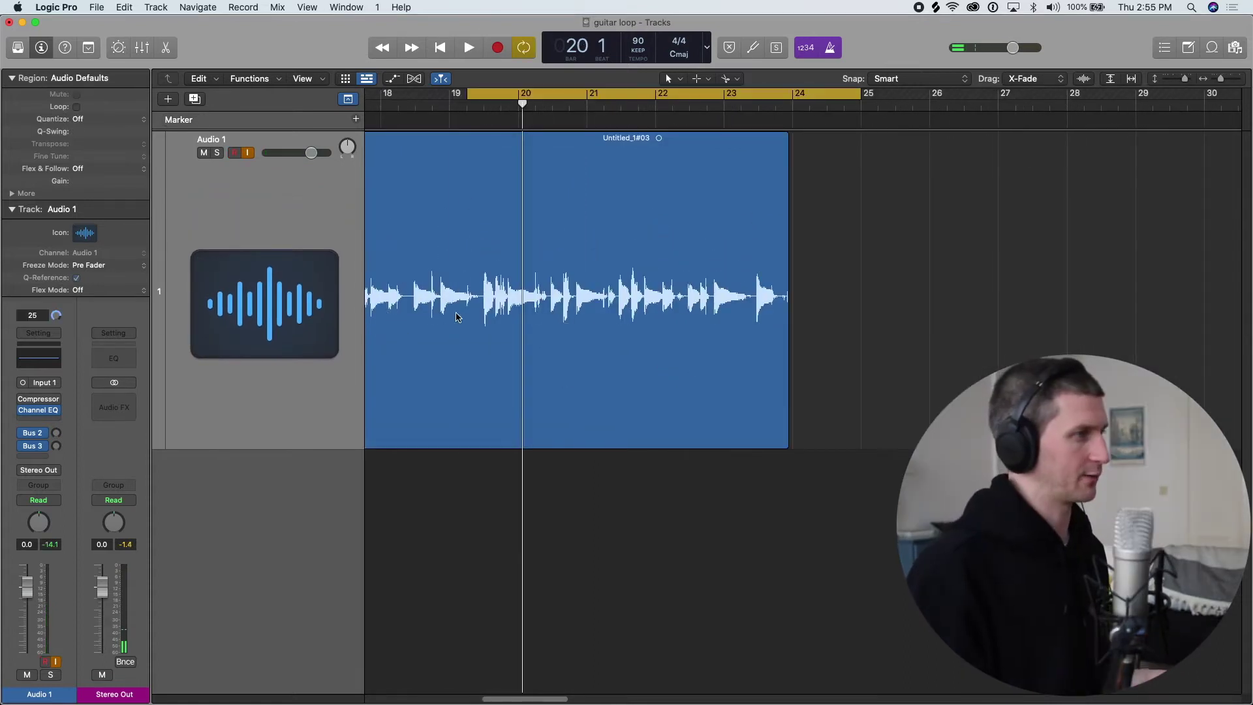
{"action": "key", "text": "super+Right"}
{"action": "key", "text": "super+Right"}
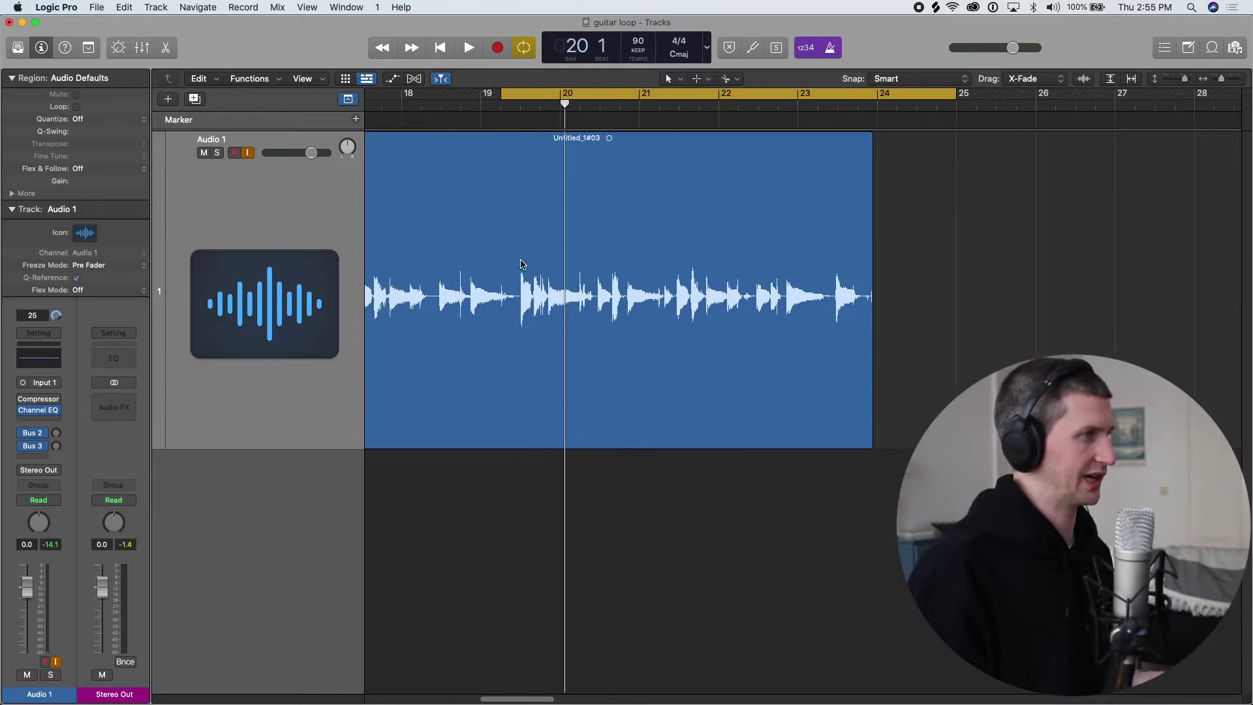
Play the guitar part from bar 20 and turn on Loop in the audio region defaults.
{"action": "key", "text": "space"}
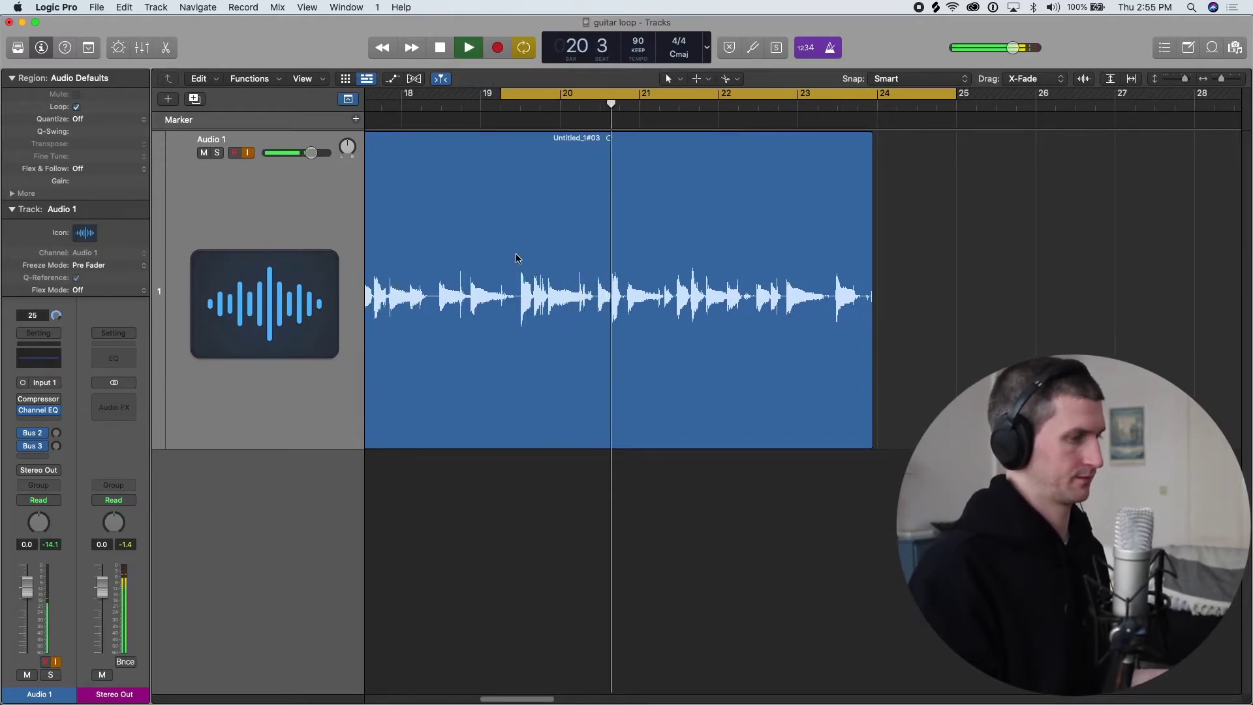
{"action": "key", "text": "l"}
{"action": "key", "text": "super+Right"}
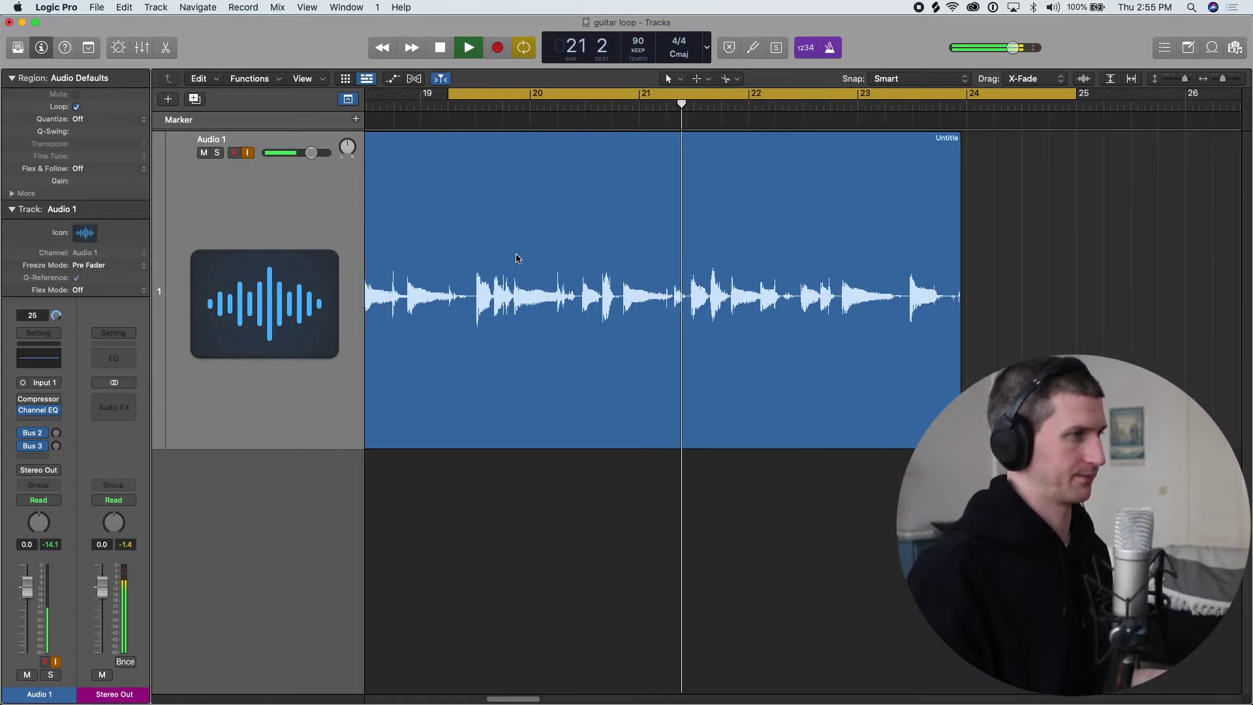
{"action": "key", "text": "space"}
{"action": "key", "text": "super+Right"}
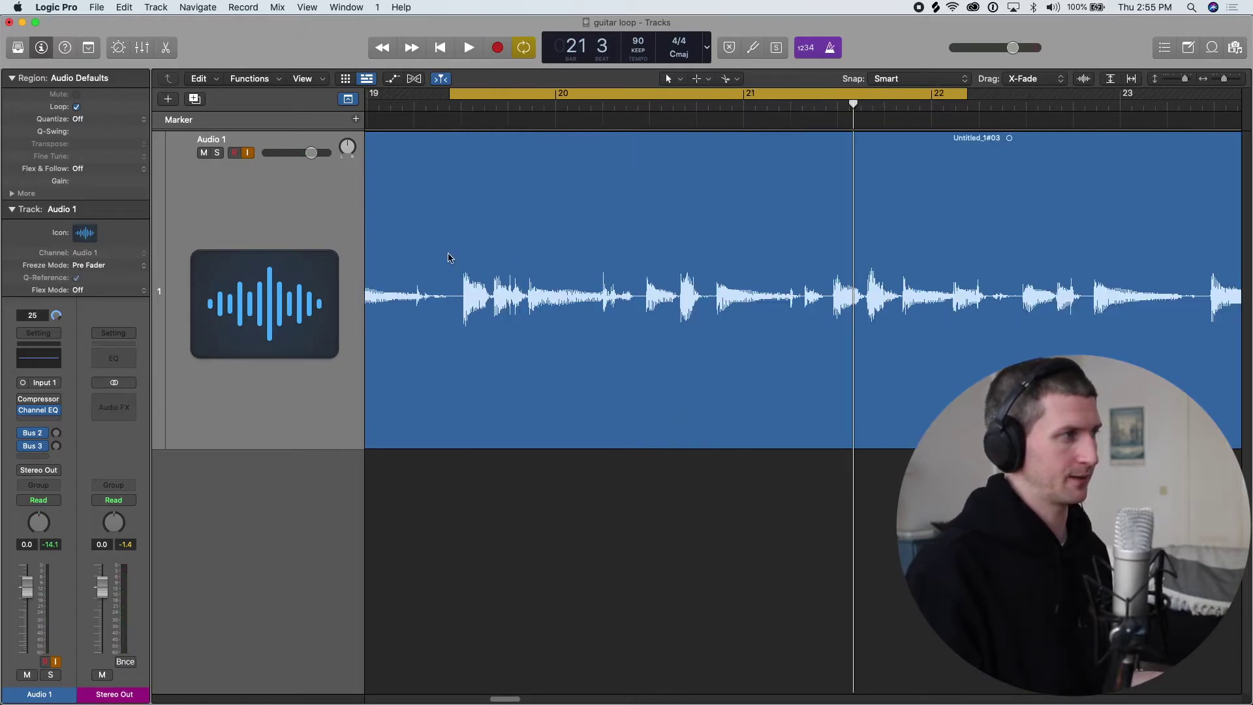
Split the guitar region at bar 19 beat 2 with the Scissors tool and turn the cycle off.
{"action": "left_click", "coordinate": [449, 116]}
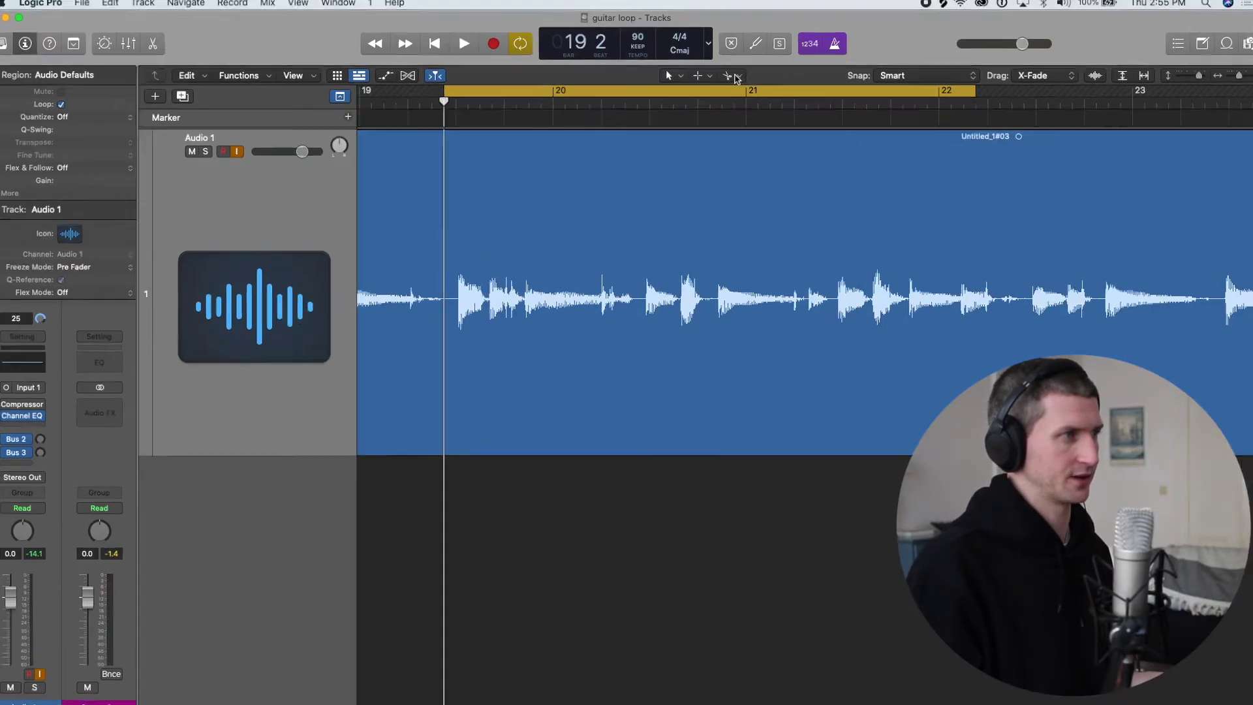
{"action": "left_click", "coordinate": [730, 79]}
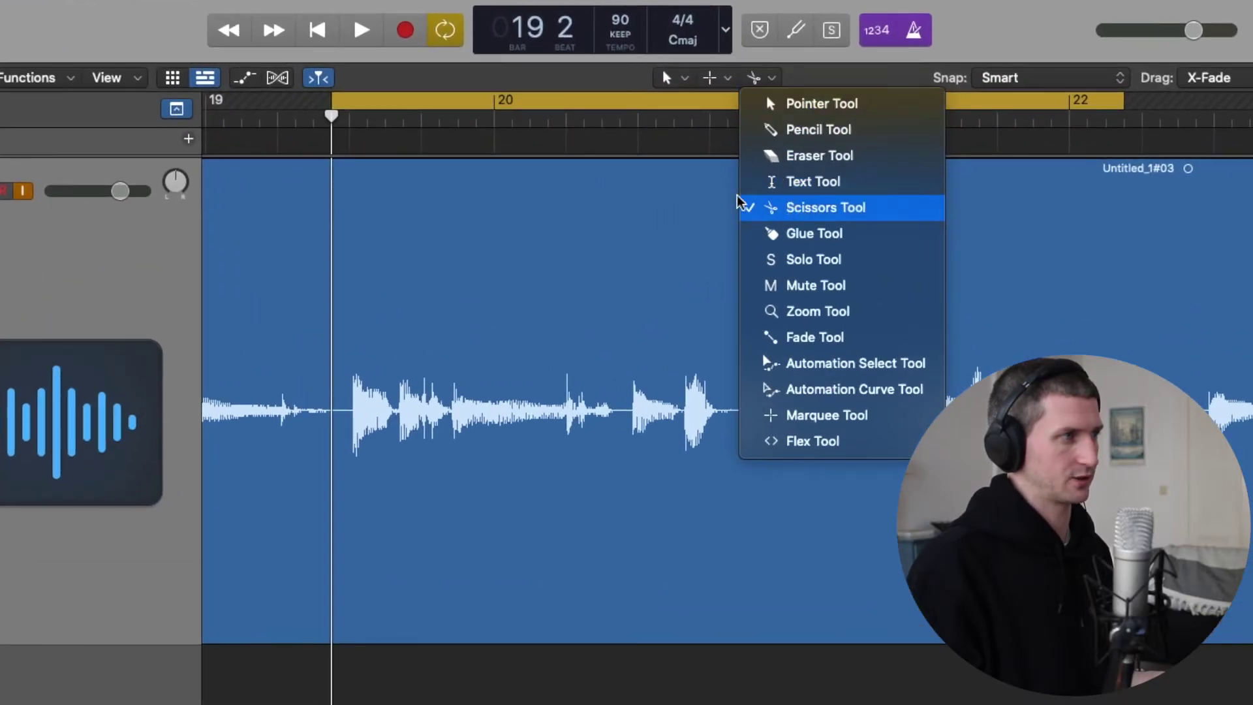
{"action": "left_click", "coordinate": [743, 203]}
{"action": "left_click_drag", "start_coordinate": [313, 391], "coordinate": [334, 403]}
{"action": "left_click", "coordinate": [365, 103]}
{"action": "key", "text": "super+Left"}
{"action": "key", "text": "super+Left"}
{"action": "key", "text": "super+Left"}
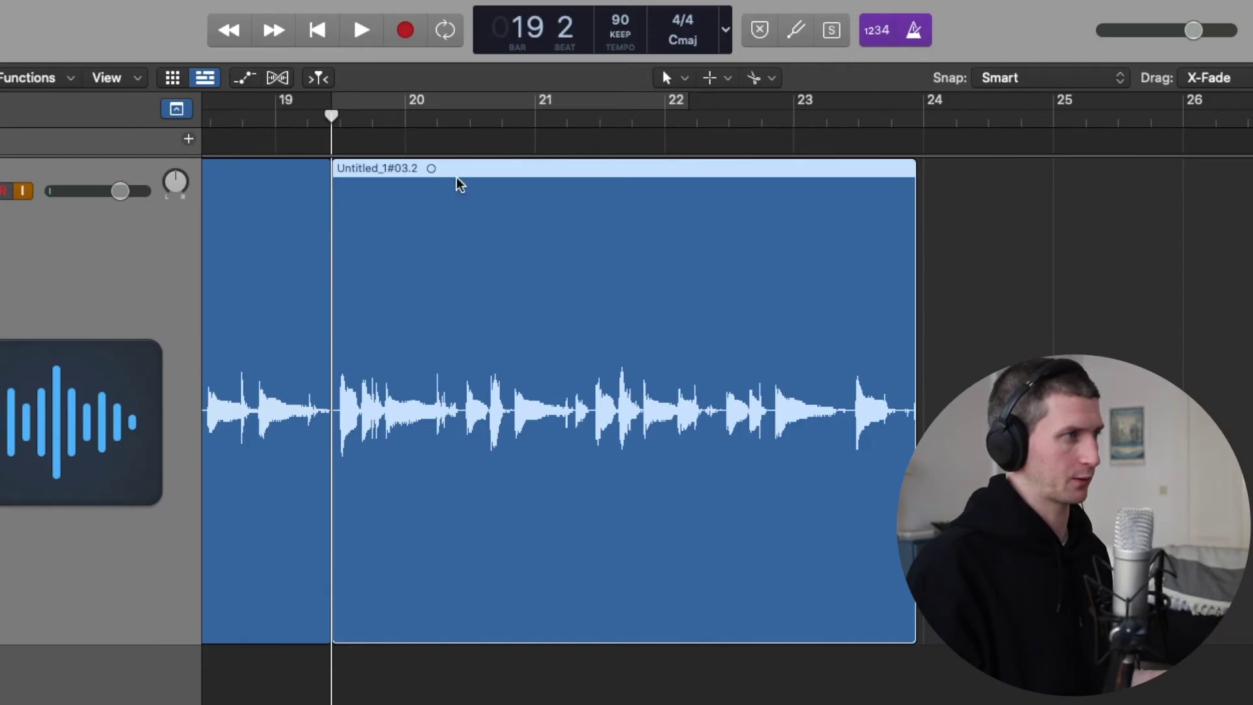
Move the split-off region so its first note falls at about bar 22, and set a one-bar cycle starting at bar 22.
{"action": "left_click_drag", "start_coordinate": [462, 184], "coordinate": [787, 184]}
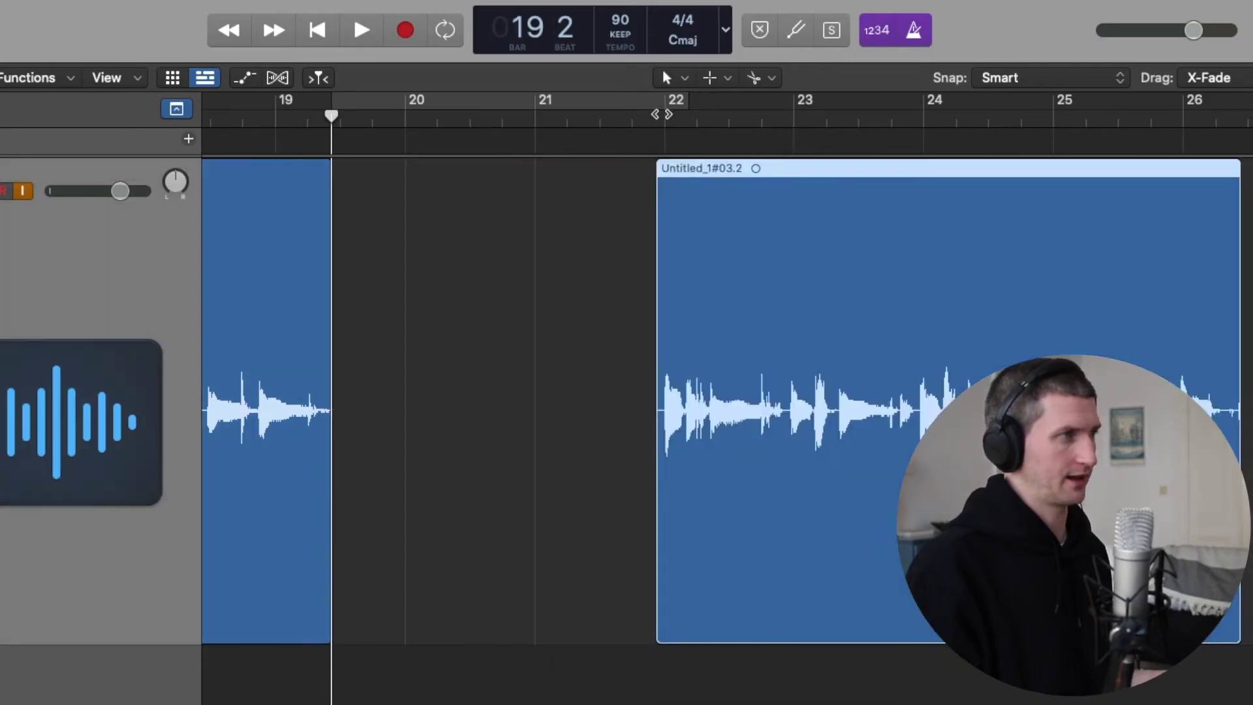
{"action": "left_click", "coordinate": [665, 110]}
{"action": "key", "text": "super+Right"}
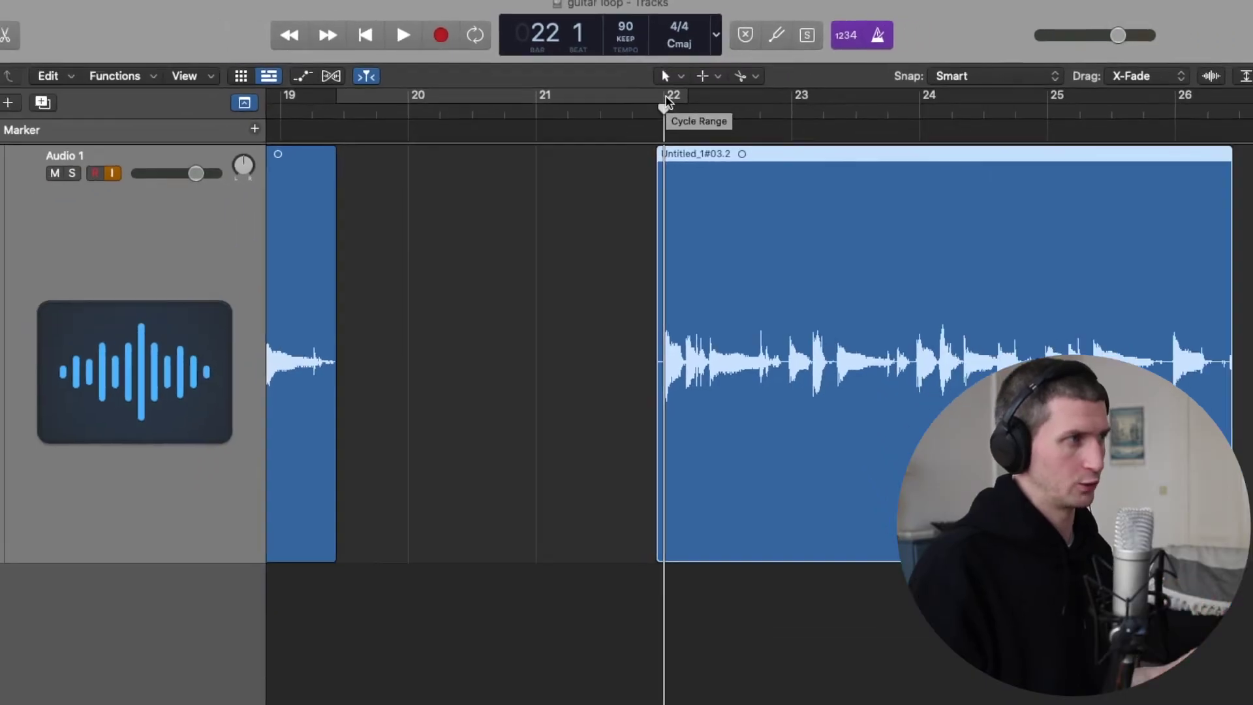
{"action": "left_click_drag", "start_coordinate": [665, 104], "coordinate": [781, 104]}
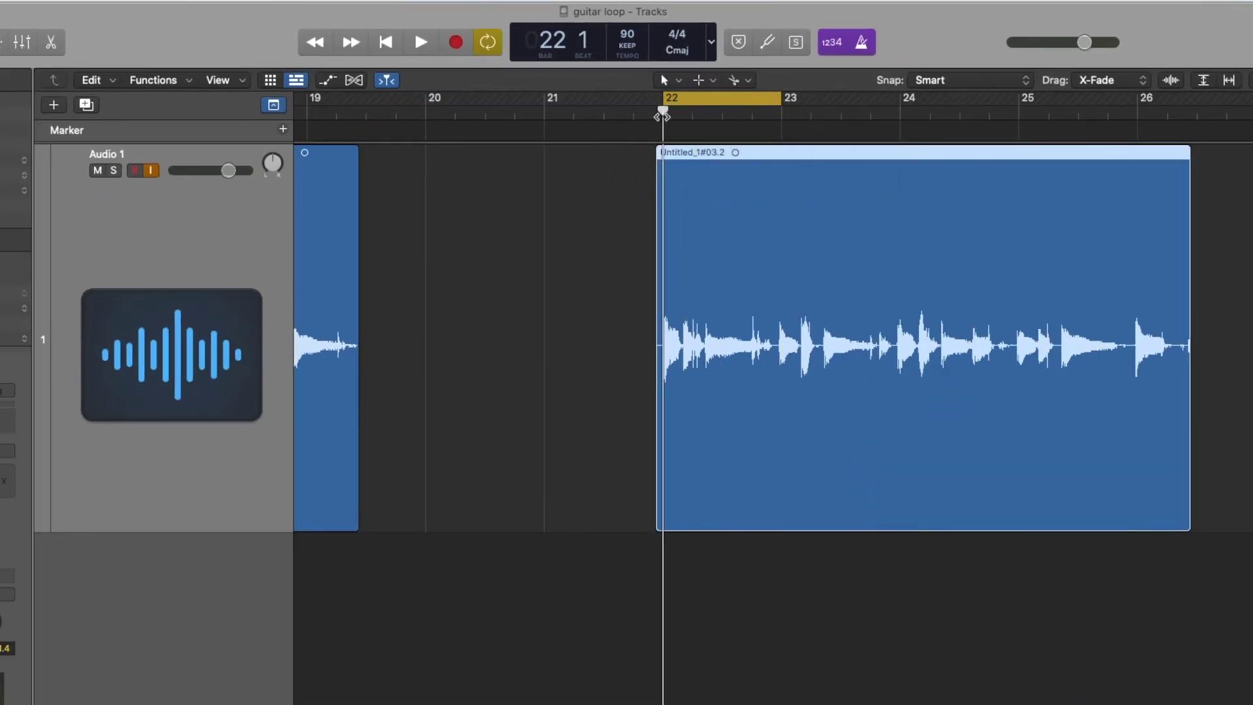
Split the moved region exactly at bar 22 and delete the short silent piece before it.
{"action": "key", "text": "super+Right"}
{"action": "key", "text": "super+Right"}
{"action": "key", "text": "super+Right"}
{"action": "key", "text": "super+Right"}
{"action": "key", "text": "super+Right"}
{"action": "key", "text": "super+Right"}
{"action": "key", "text": "super+Right"}
{"action": "key", "text": "super+Right"}
{"action": "key", "text": "super+Right"}
{"action": "key", "text": "super+Right"}
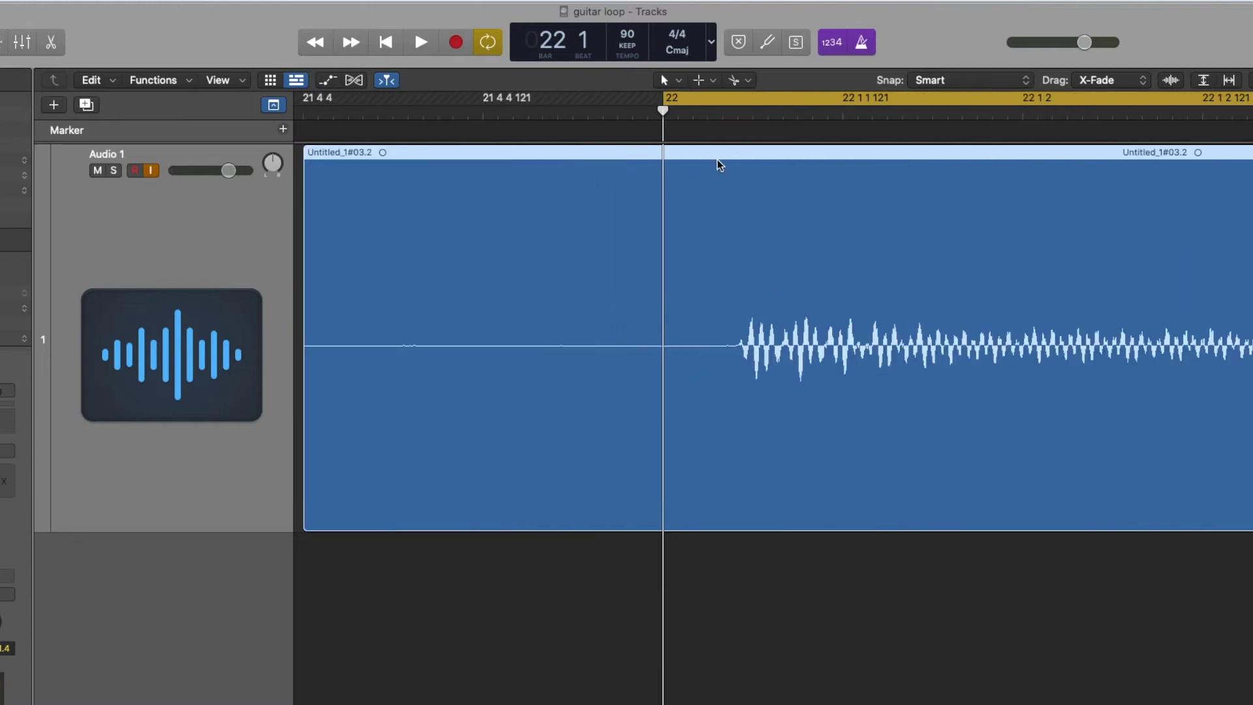
{"action": "right_click", "coordinate": [667, 253]}
{"action": "left_click", "coordinate": [607, 256]}
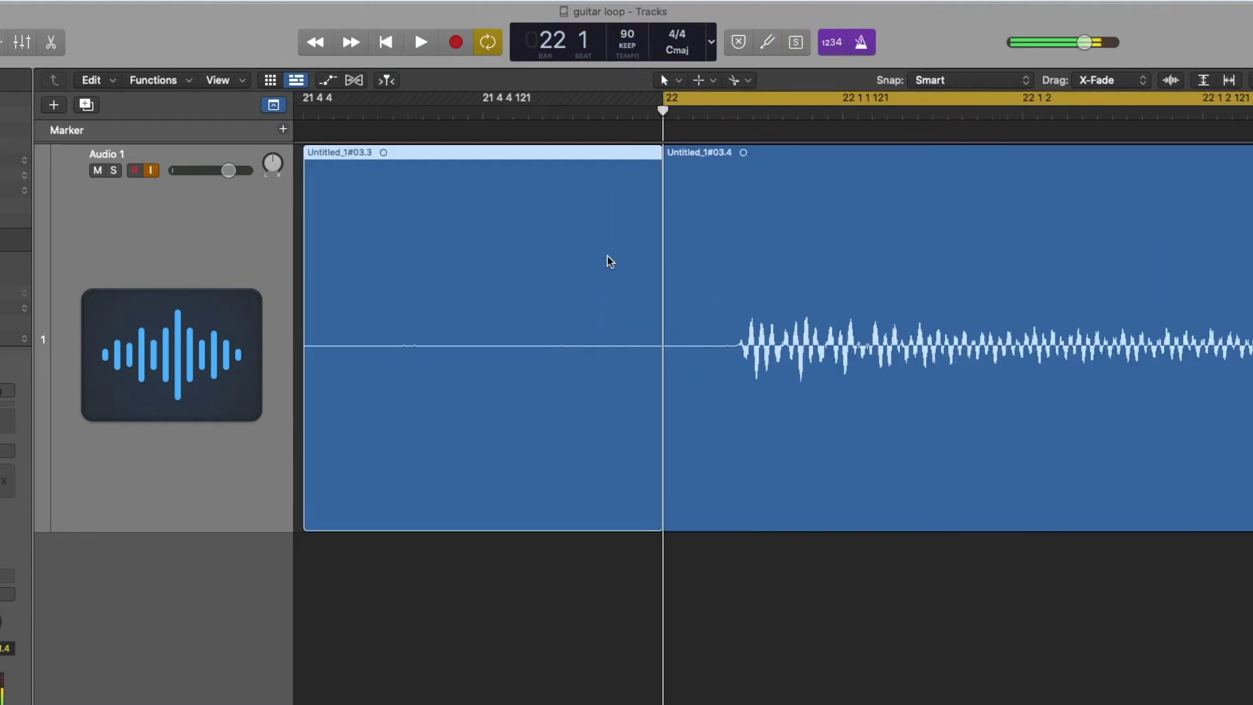
{"action": "key", "text": "super+Left"}
{"action": "key", "text": "super+Left"}
{"action": "key", "text": "super+Left"}
{"action": "key", "text": "super+Left"}
{"action": "key", "text": "super+Left"}
{"action": "key", "text": "super+Left"}
{"action": "key", "text": "Delete"}
{"action": "key", "text": "super+Left"}
{"action": "key", "text": "super+Left"}
{"action": "key", "text": "super+Left"}
{"action": "key", "text": "super+Left"}
{"action": "key", "text": "super+Left"}
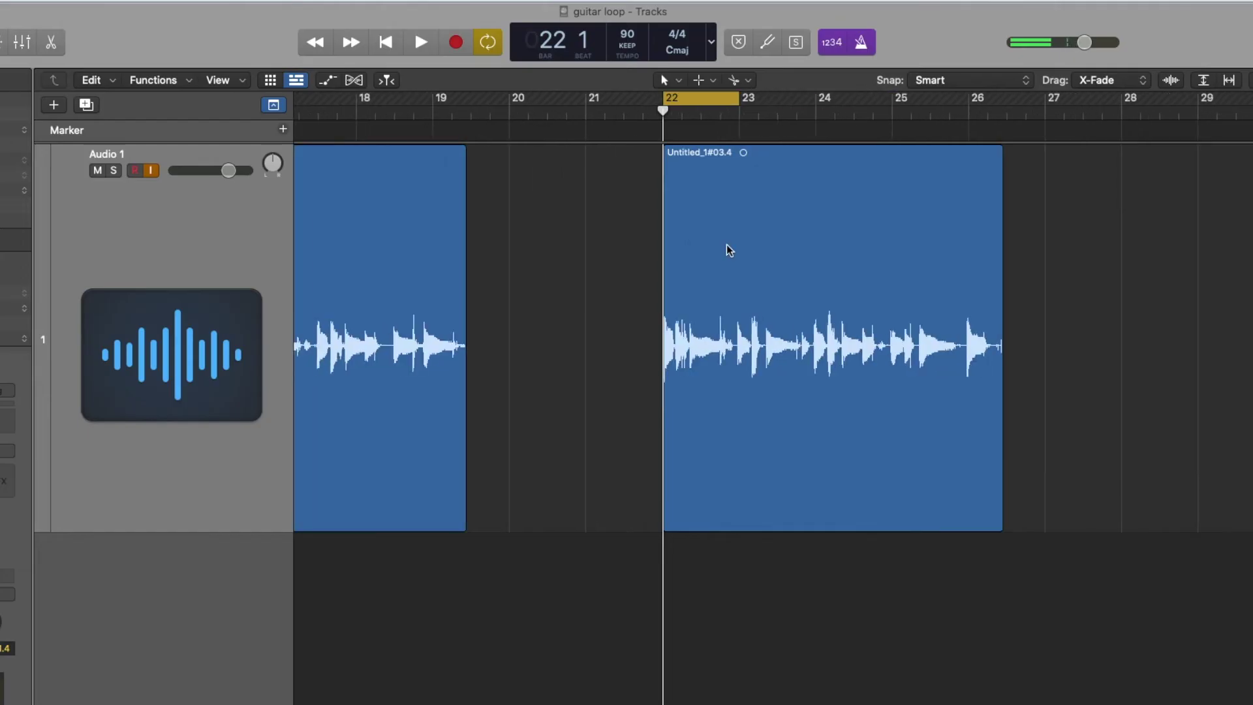
Extend the cycle range to cover the four bars from bar 22 to bar 26.
{"action": "scroll", "coordinate": [726, 244], "scroll_direction": "right", "scroll_amount": 3}
{"action": "key", "text": "super+Right"}
{"action": "left_click_drag", "start_coordinate": [637, 102], "coordinate": [951, 163]}
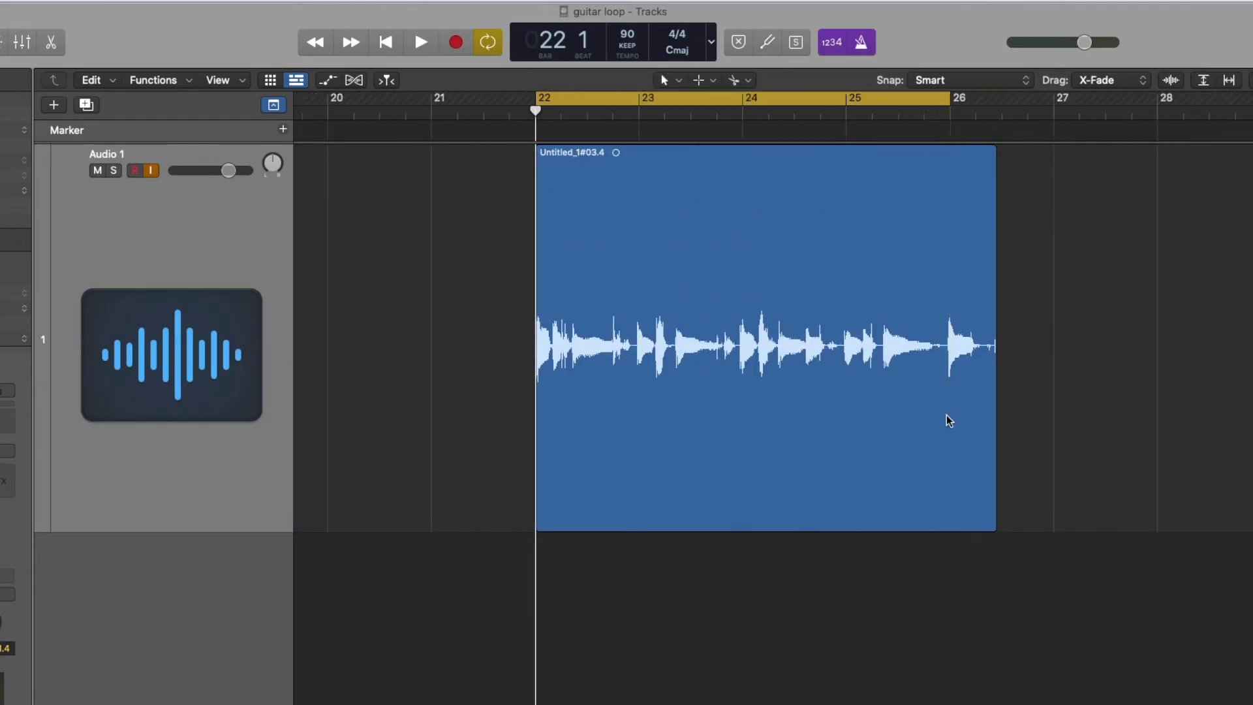
{"action": "scroll", "coordinate": [653, 232], "scroll_direction": "up", "scroll_amount": 3}
{"action": "scroll", "coordinate": [467, 197], "scroll_direction": "right", "scroll_amount": 3}
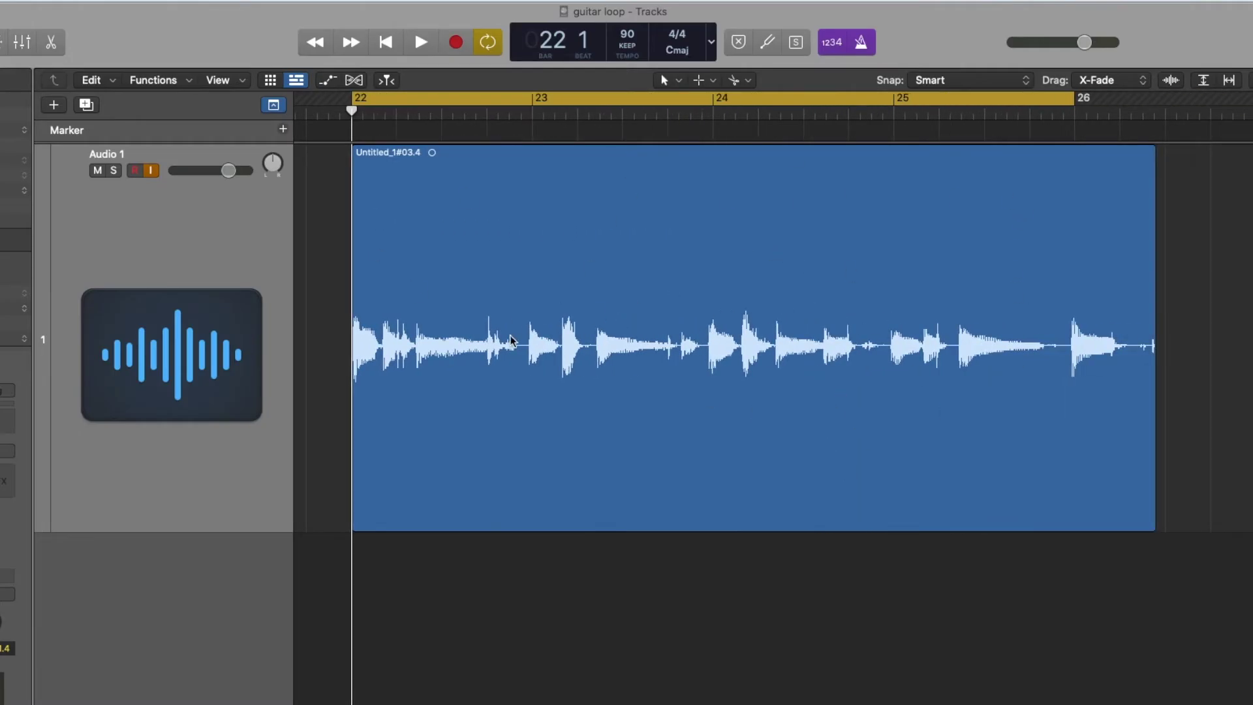
Open the audio track editor, enlarge it, and bring the region starting at bar 22 into view.
{"action": "key", "text": "e"}
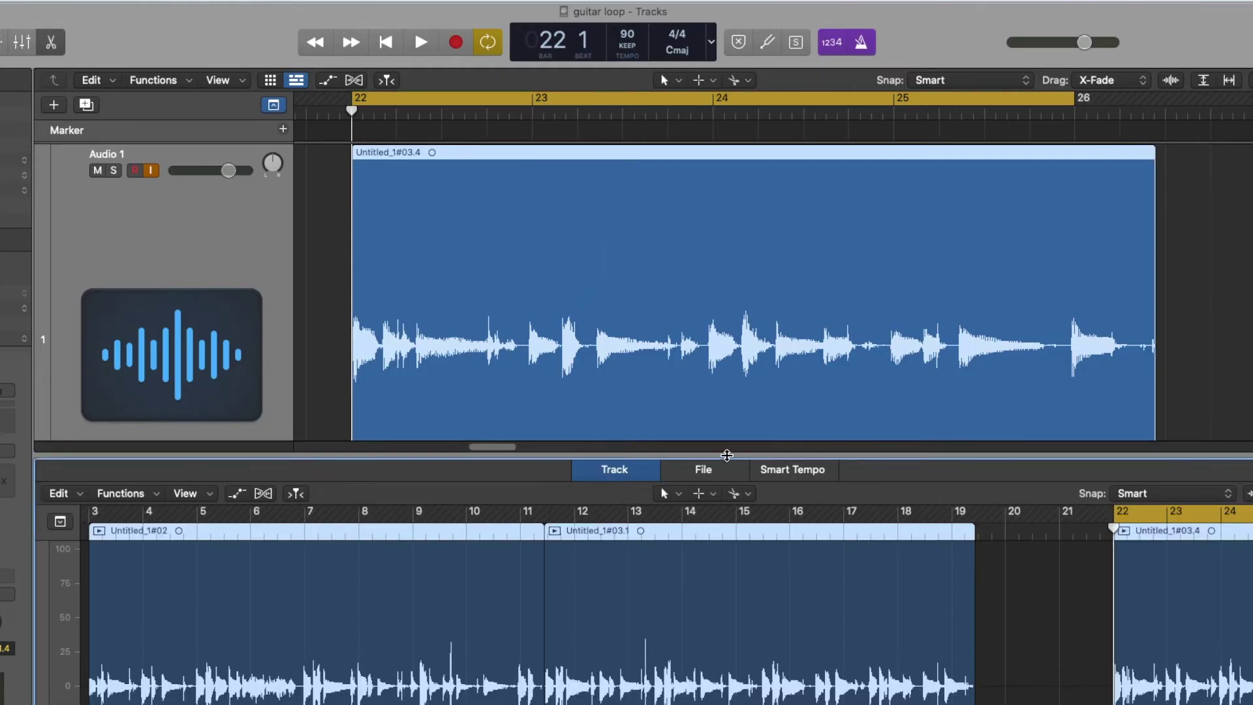
{"action": "left_click_drag", "start_coordinate": [726, 456], "coordinate": [727, 304]}
{"action": "scroll", "coordinate": [917, 429], "scroll_direction": "right", "scroll_amount": 2}
{"action": "scroll", "coordinate": [917, 430], "scroll_direction": "up", "scroll_amount": 3}
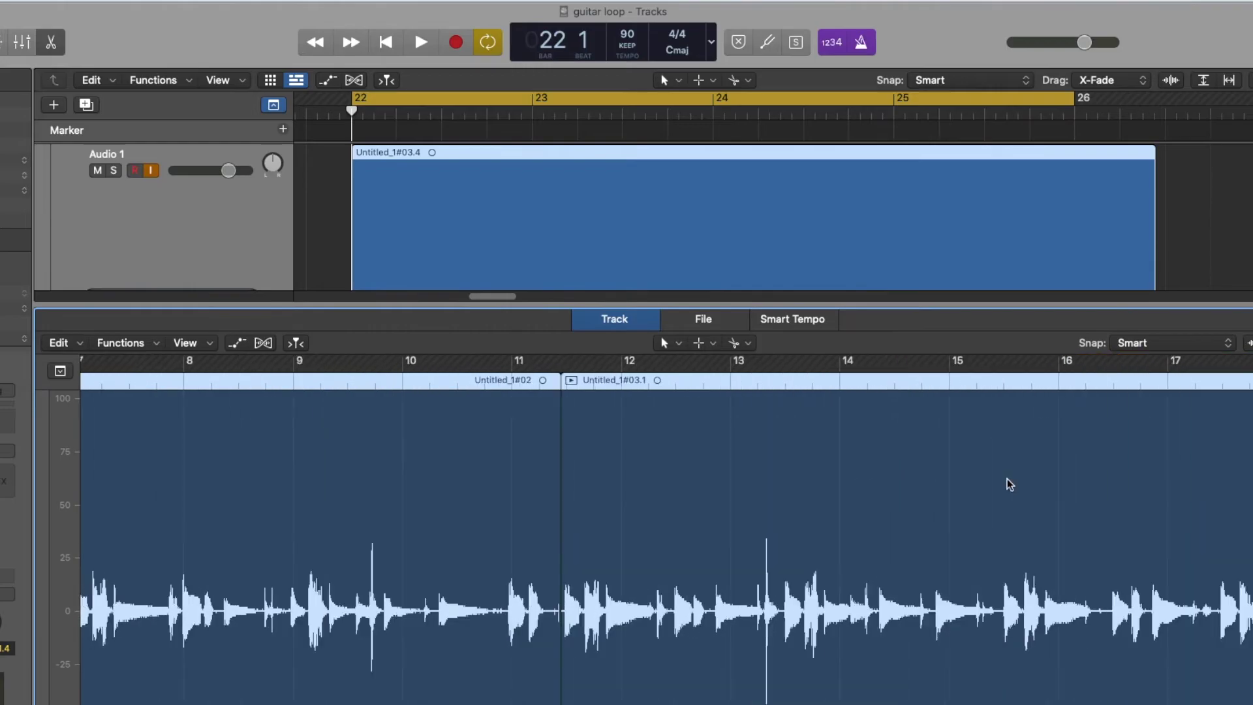
{"action": "scroll", "coordinate": [850, 496], "scroll_direction": "right", "scroll_amount": 20}
{"action": "scroll", "coordinate": [615, 492], "scroll_direction": "left", "scroll_amount": 6}
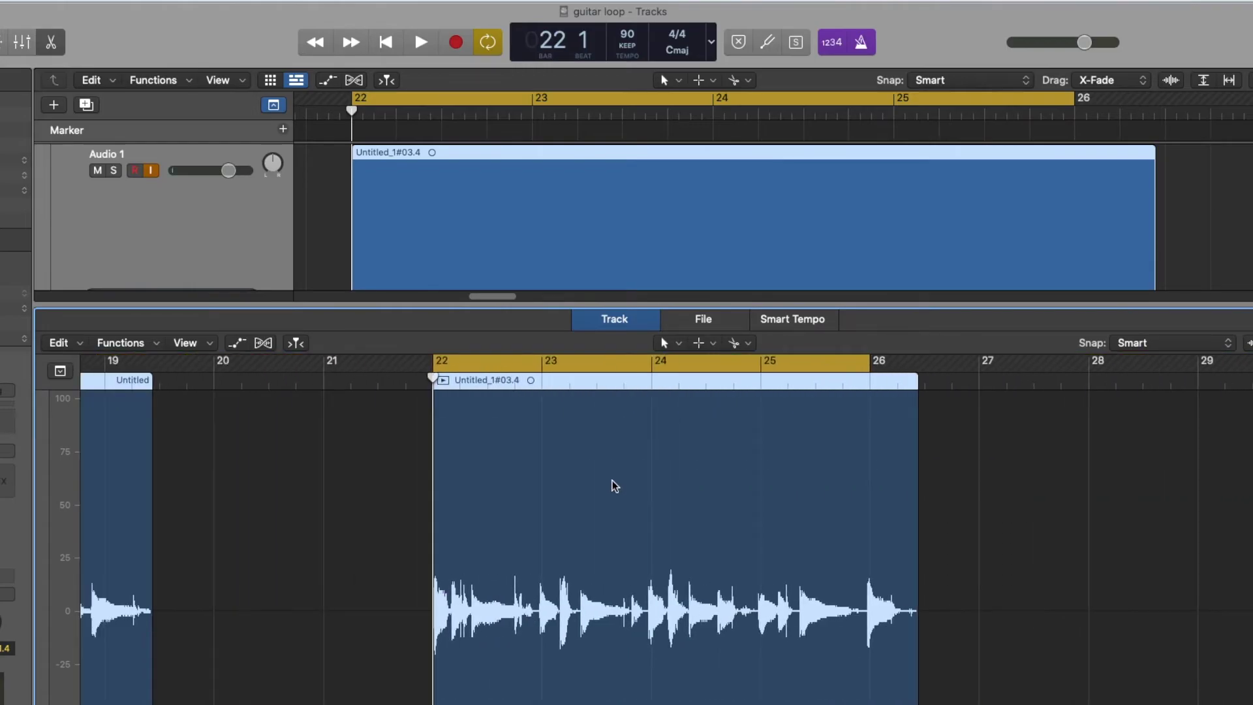
{"action": "scroll", "coordinate": [598, 470], "scroll_direction": "up", "scroll_amount": 2}
{"action": "scroll", "coordinate": [596, 467], "scroll_direction": "up", "scroll_amount": 3}
{"action": "scroll", "coordinate": [282, 361], "scroll_direction": "right", "scroll_amount": 3}
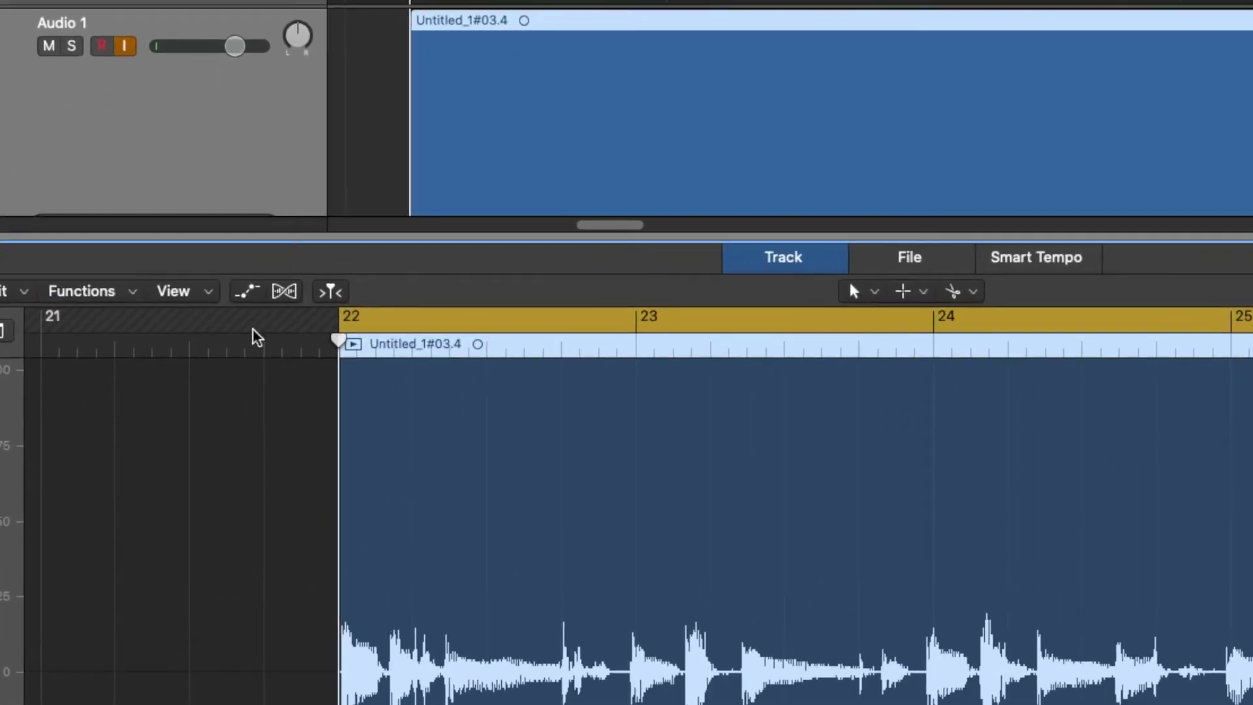
Turn on Flex for the Audio 1 track and set its mode to Flex Time - Slicing.
{"action": "left_click", "coordinate": [276, 279]}
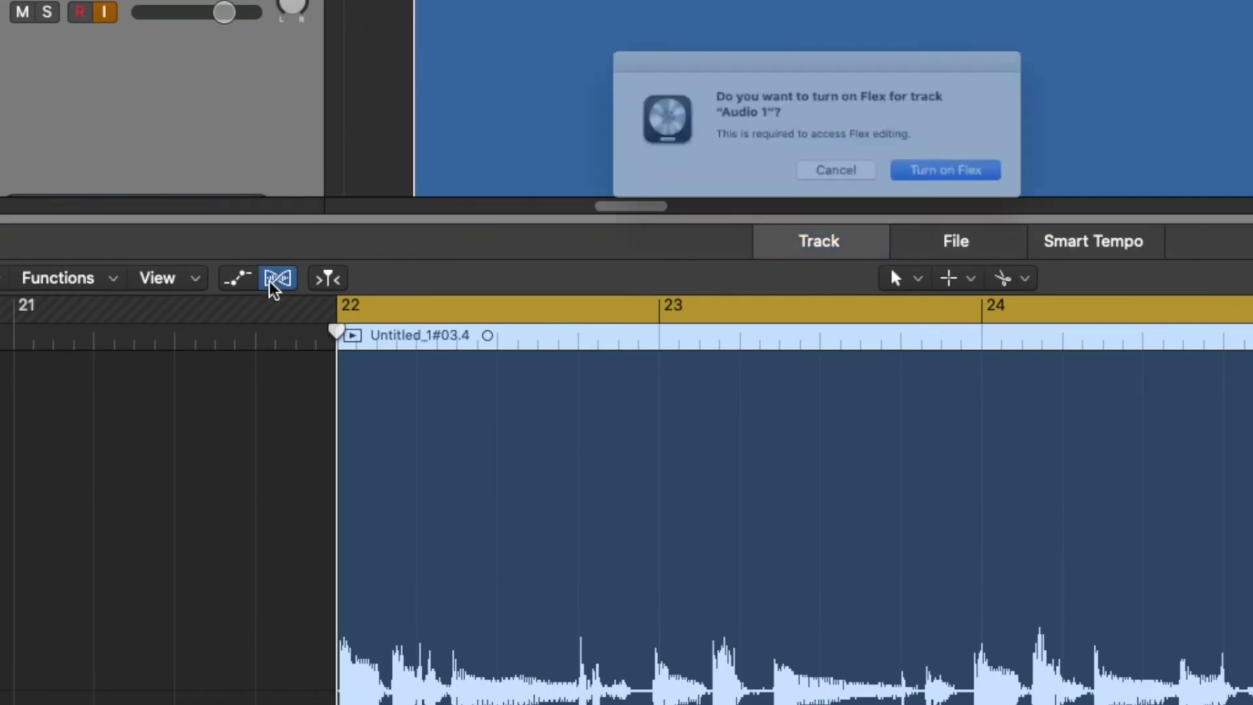
{"action": "left_click", "coordinate": [1031, 183]}
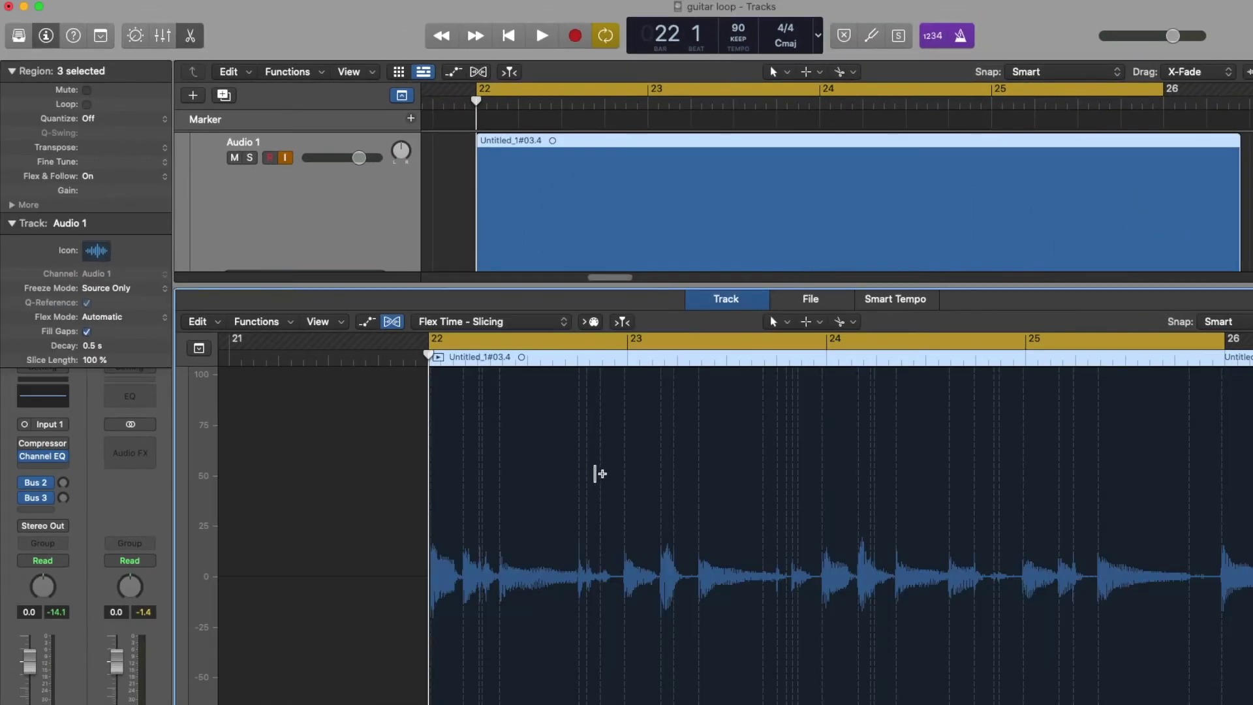
{"action": "key", "text": "super+Right"}
{"action": "left_click", "coordinate": [538, 325]}
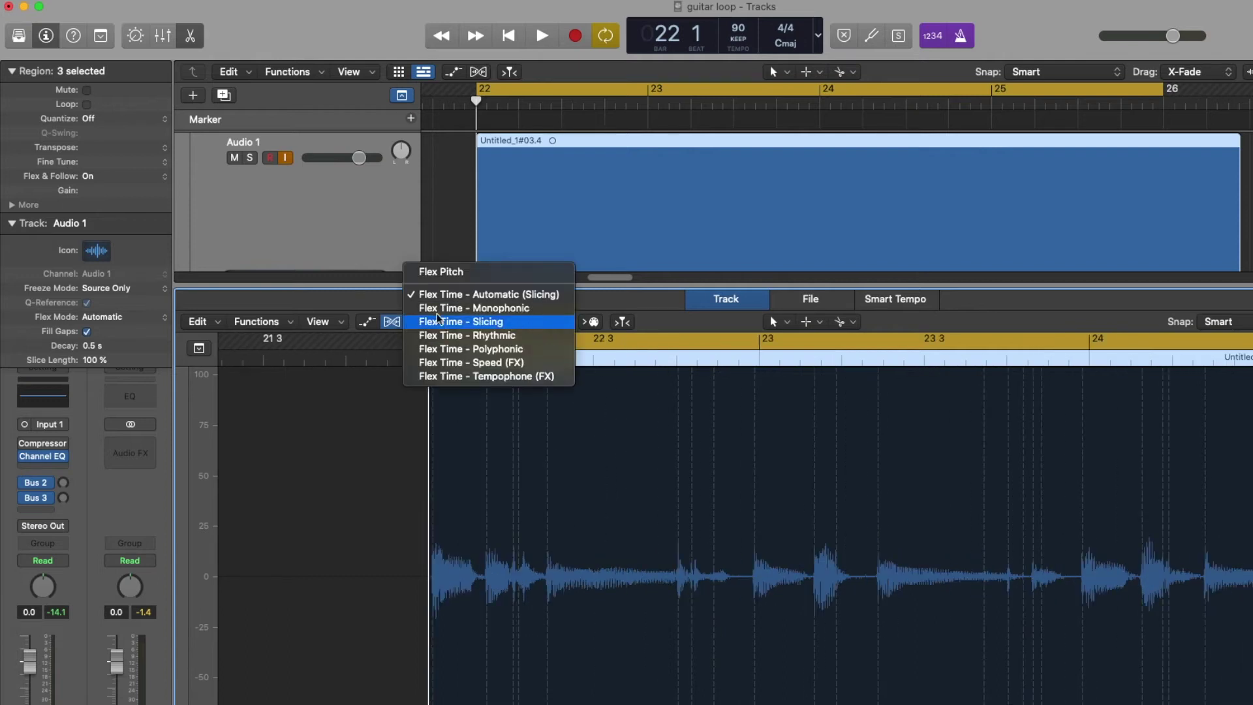
{"action": "left_click", "coordinate": [507, 321]}
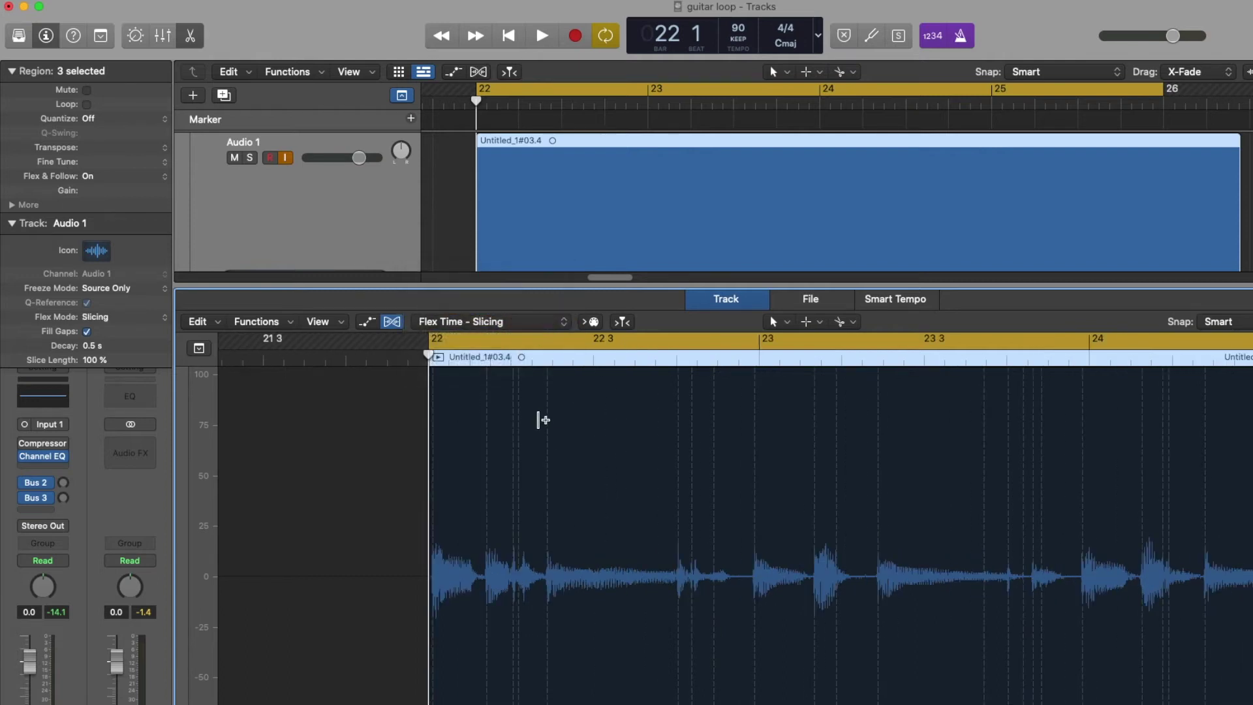
Examine the transient markers on the first notes after bar 22 in the audio editor.
{"action": "key", "text": "super+Right"}
{"action": "key", "text": "super+Right"}
{"action": "key", "text": "super+Right"}
{"action": "key", "text": "super+Right"}
{"action": "key", "text": "super+Right"}
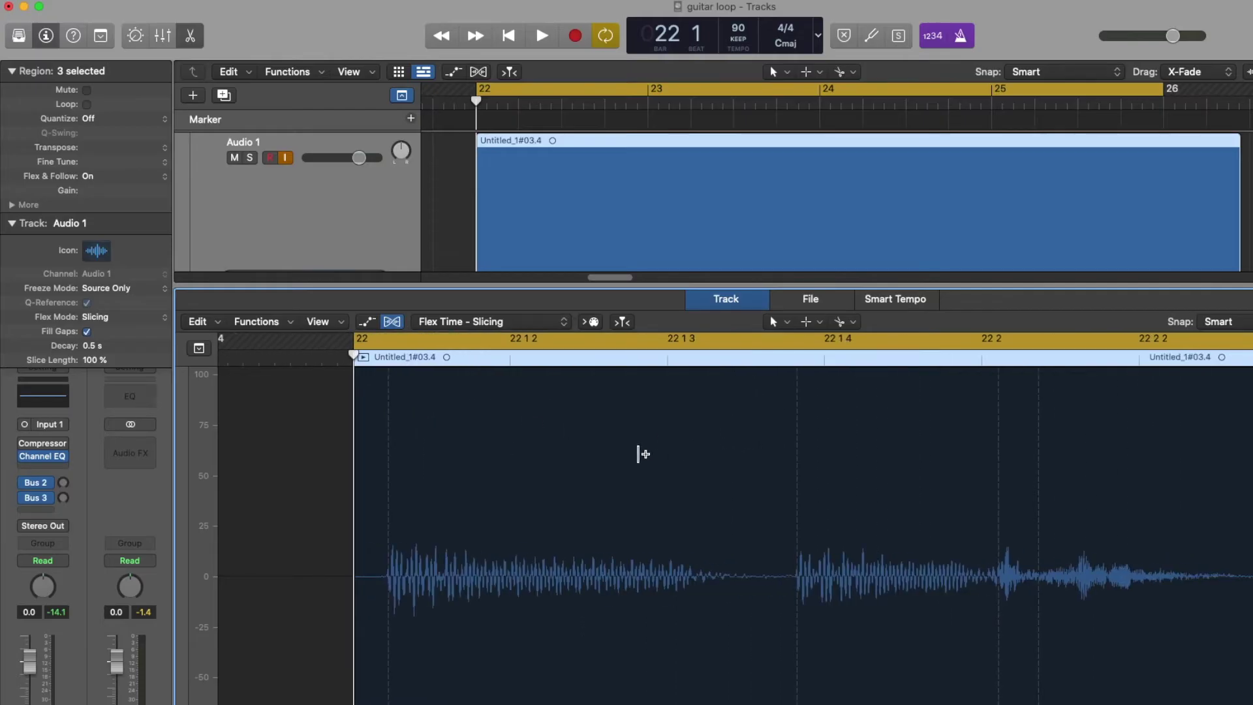
{"action": "key", "text": "super+Left"}
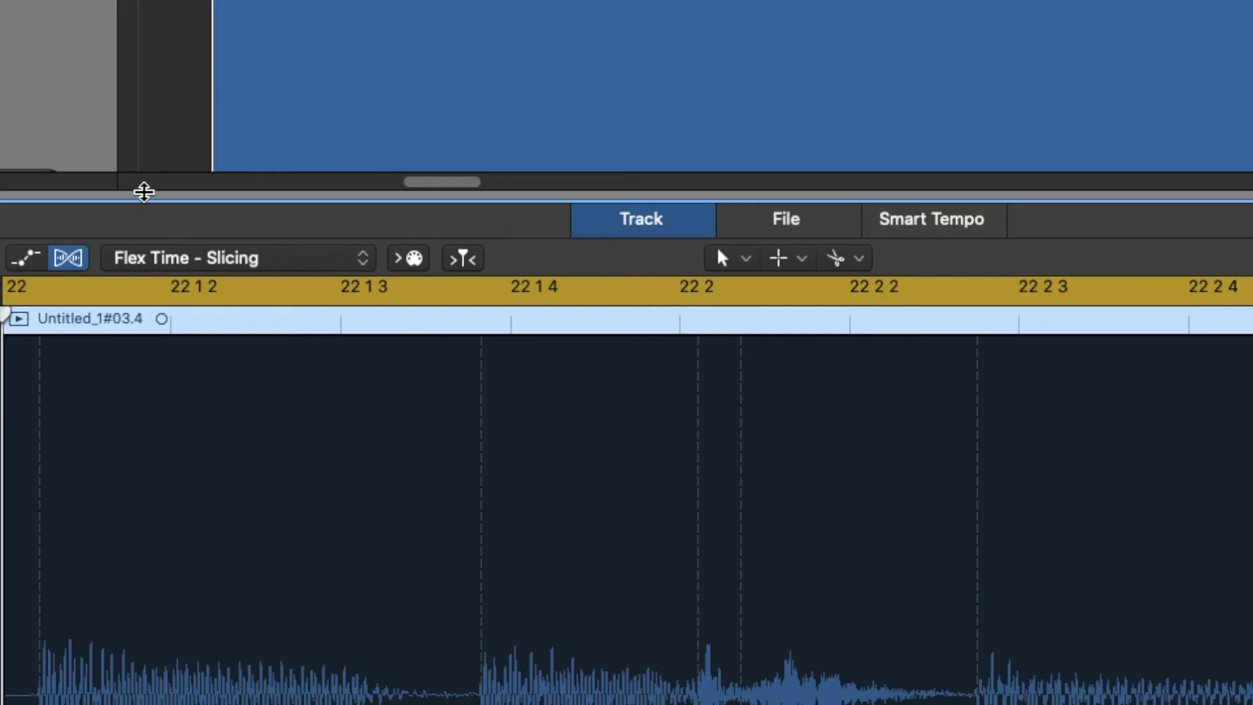
Try to pull the transient of the first note after bar 22 back onto the bar line with a flex marker.
{"action": "scroll", "coordinate": [29, 508], "scroll_direction": "left", "scroll_amount": 3}
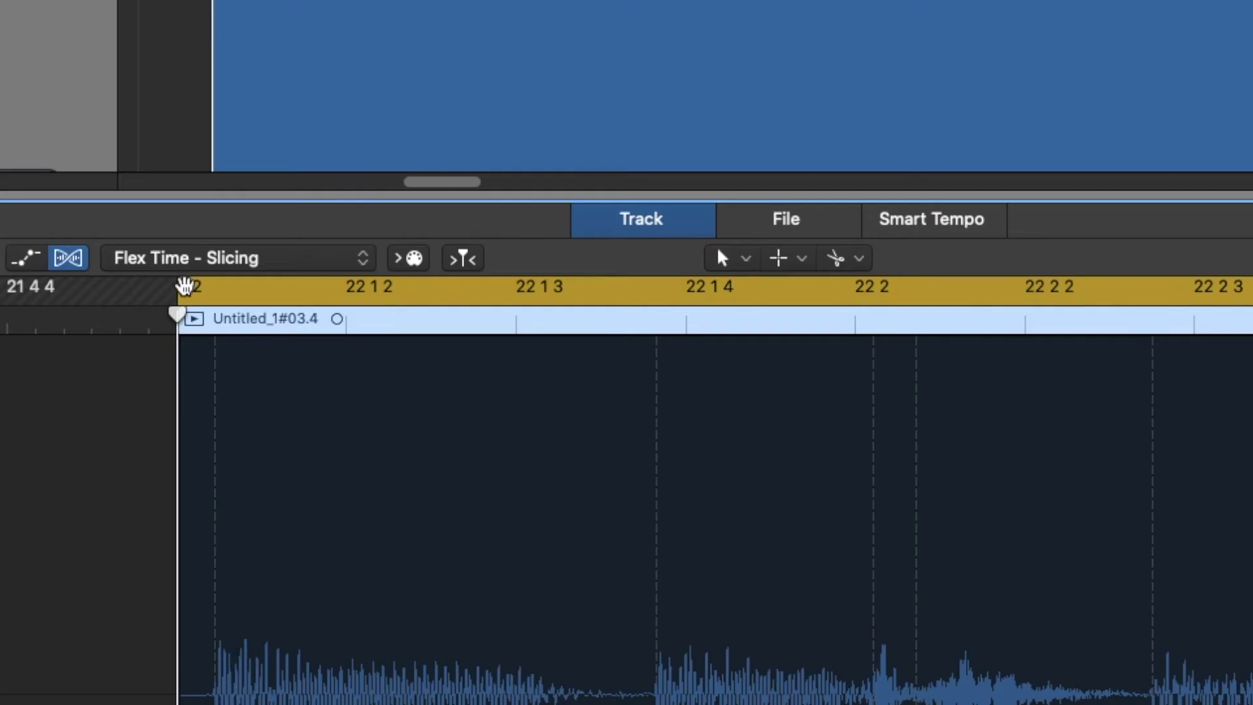
{"action": "mouse_move", "coordinate": [216, 444]}
{"action": "left_mouse_down"}
{"action": "mouse_move", "coordinate": [173, 448]}
{"action": "mouse_move", "coordinate": [227, 457]}
{"action": "left_mouse_up"}
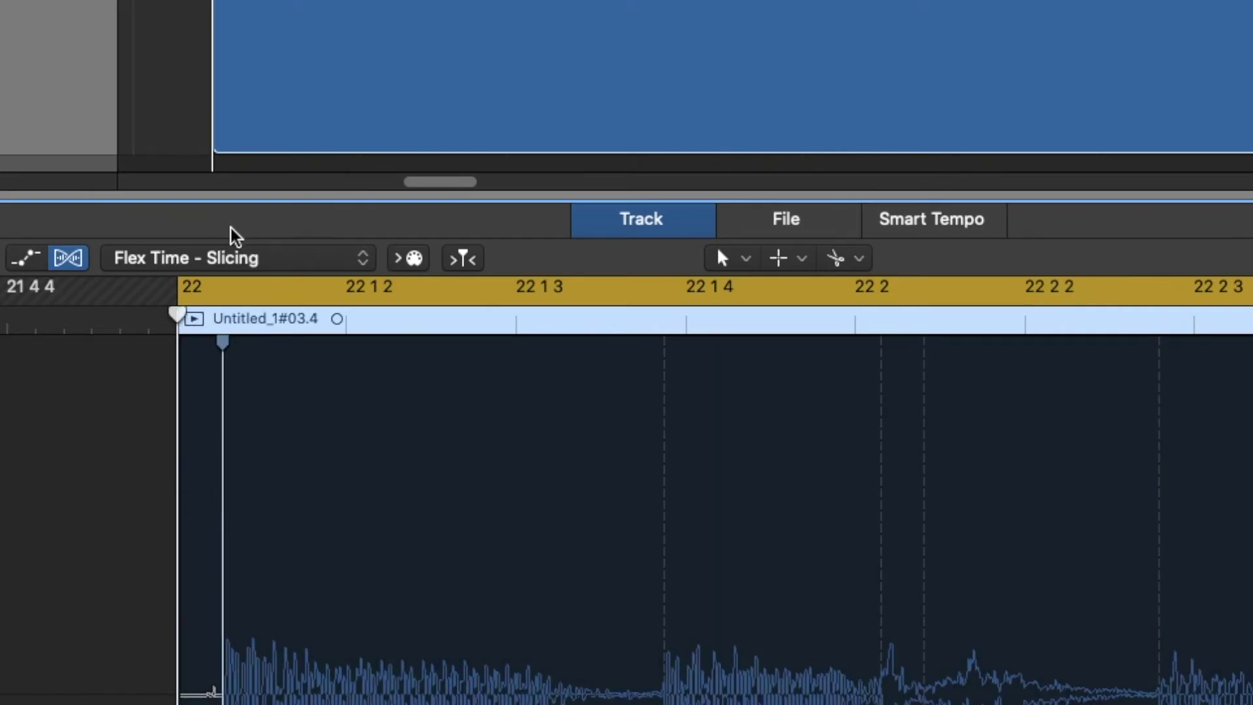
{"action": "scroll", "coordinate": [207, 94], "scroll_direction": "right", "scroll_amount": 3}
{"action": "scroll", "coordinate": [209, 93], "scroll_direction": "left", "scroll_amount": 5}
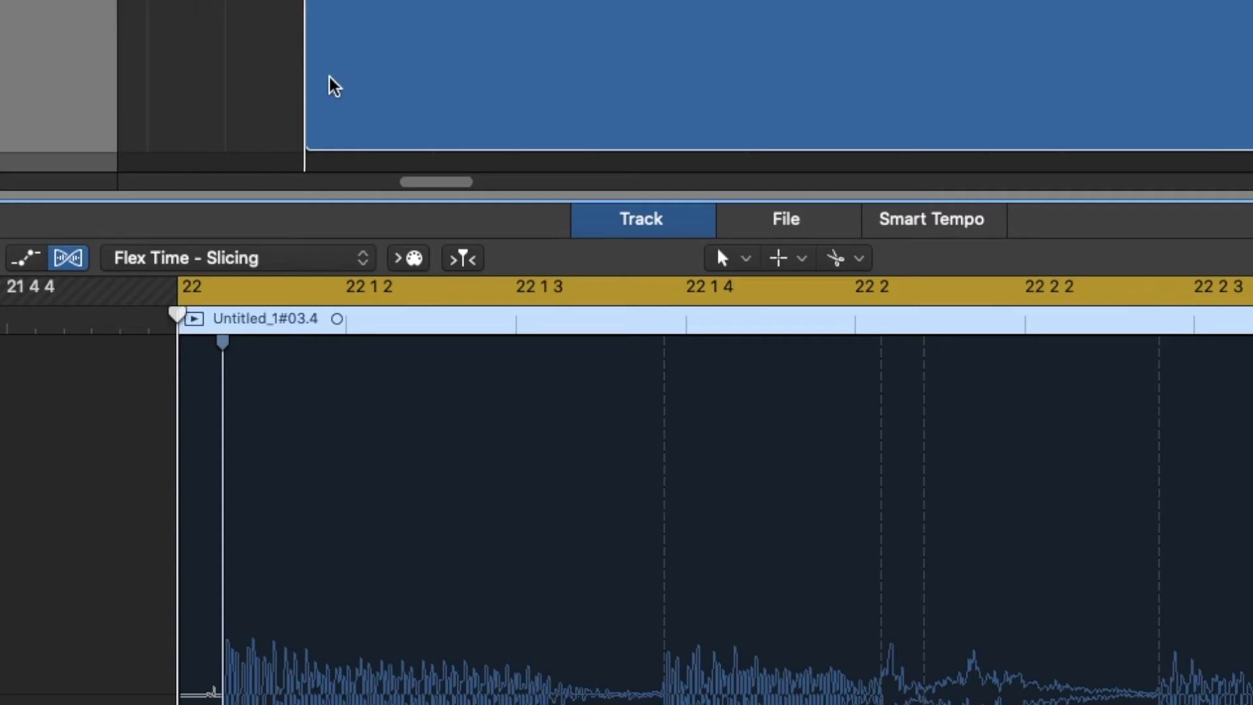
{"action": "left_click", "coordinate": [278, 84]}
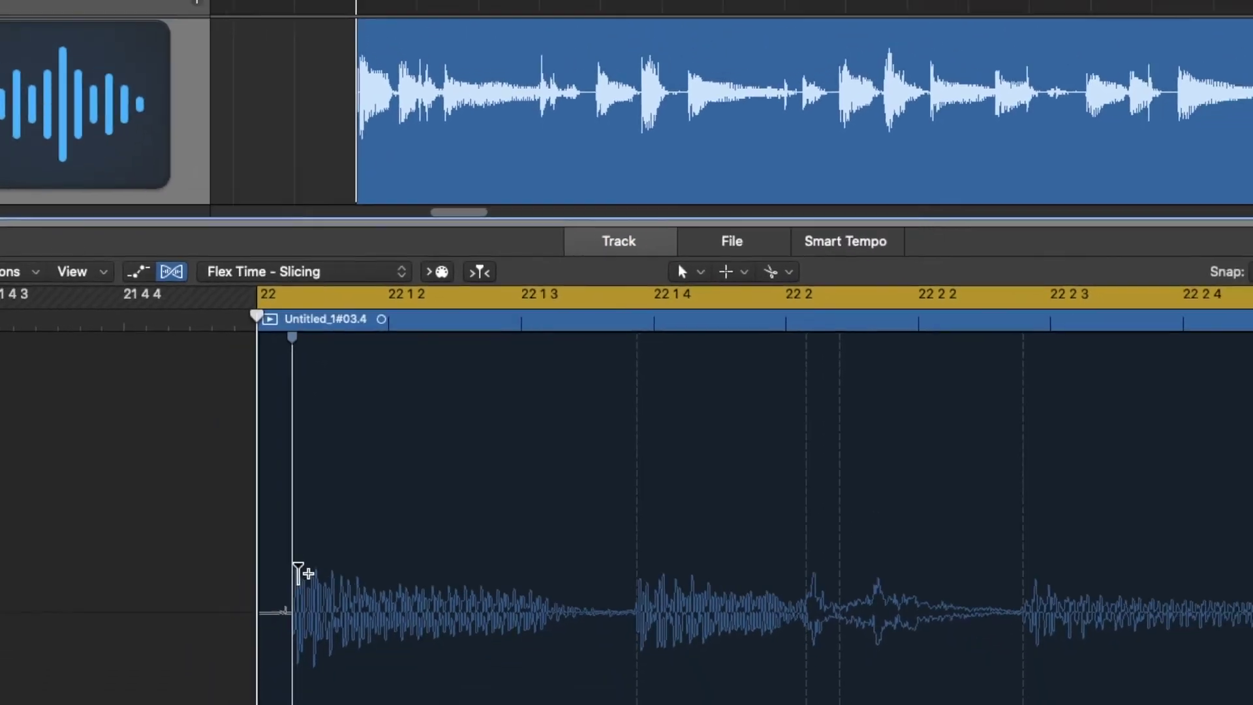
{"action": "mouse_move", "coordinate": [293, 578]}
{"action": "left_mouse_down"}
{"action": "mouse_move", "coordinate": [260, 580]}
{"action": "mouse_move", "coordinate": [271, 577]}
{"action": "left_mouse_up"}
{"action": "left_click_drag", "start_coordinate": [353, 500], "coordinate": [367, 498]}
{"action": "left_click", "coordinate": [380, 174]}
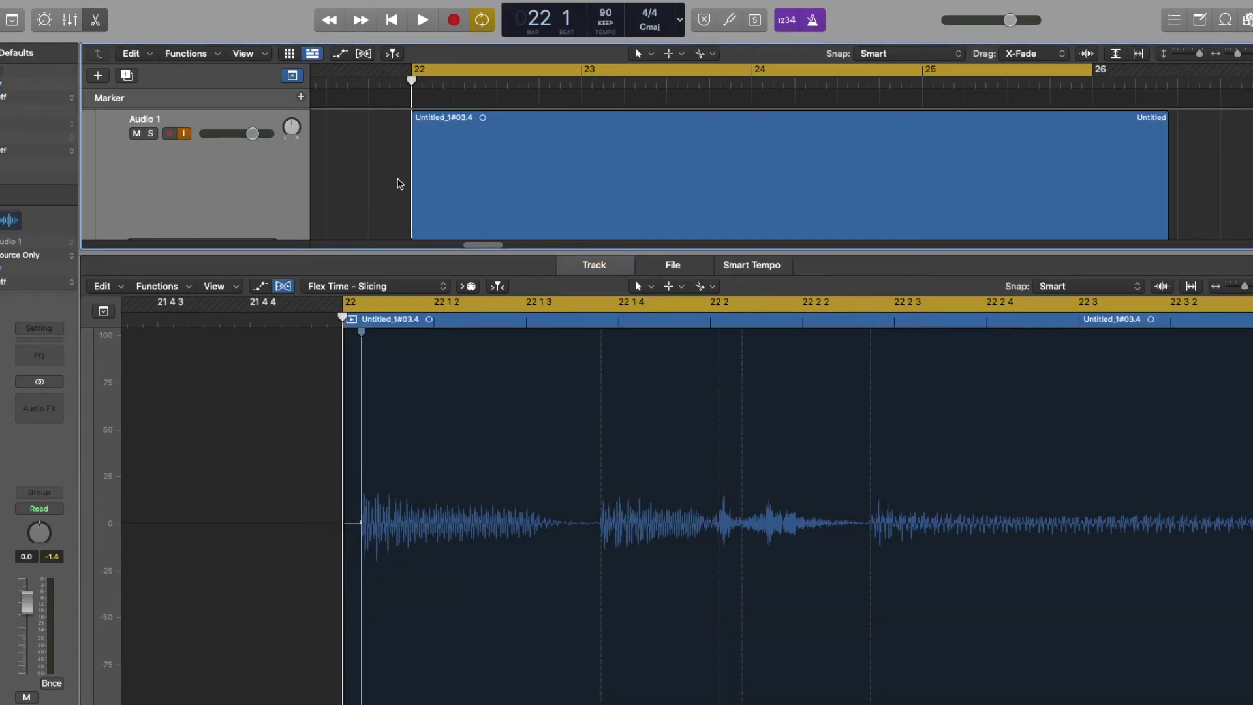
Close the audio editor and extend the start of the Audio 1 region one beat earlier, to 21 4.
{"action": "key", "text": "e"}
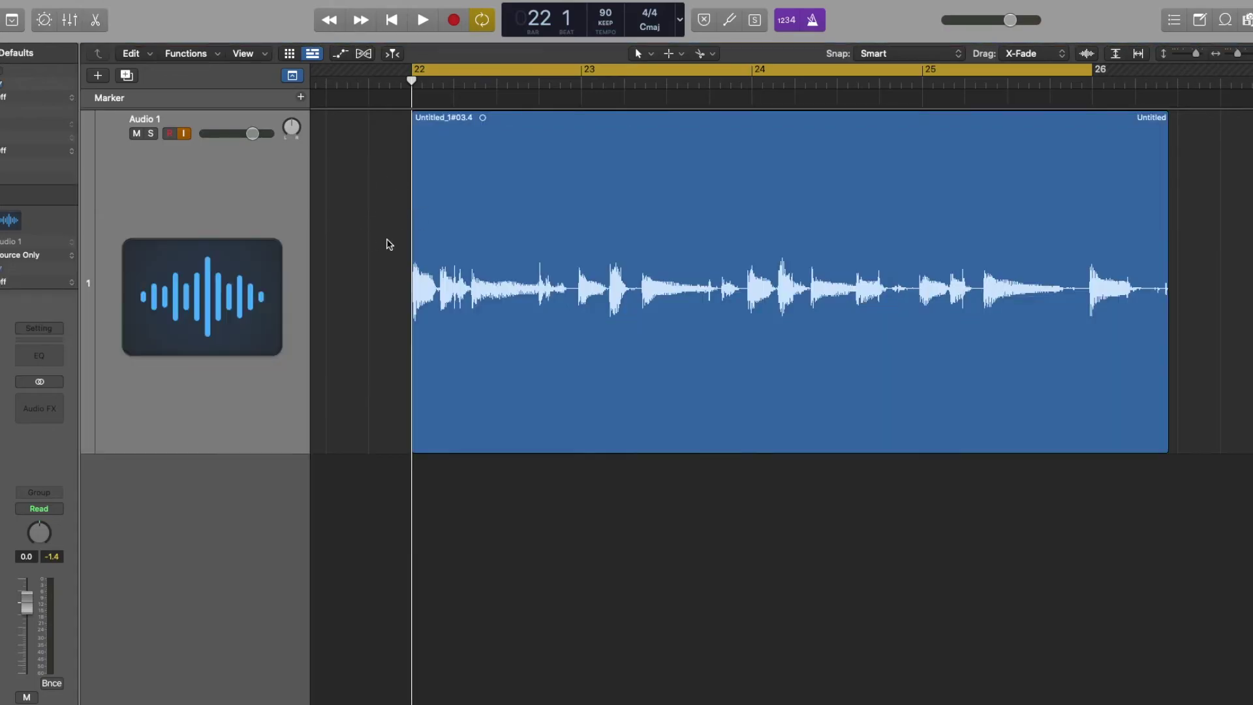
{"action": "left_click", "coordinate": [459, 244]}
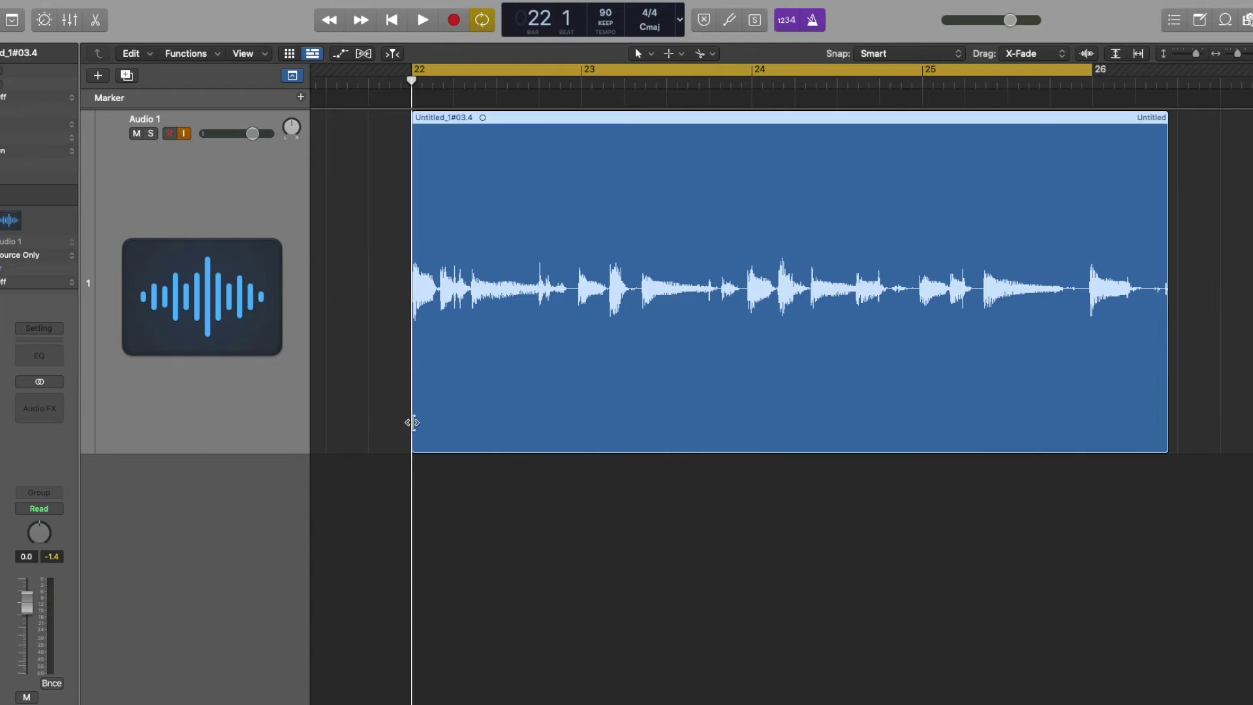
{"action": "left_click", "coordinate": [411, 418]}
{"action": "left_click_drag", "start_coordinate": [411, 393], "coordinate": [371, 390]}
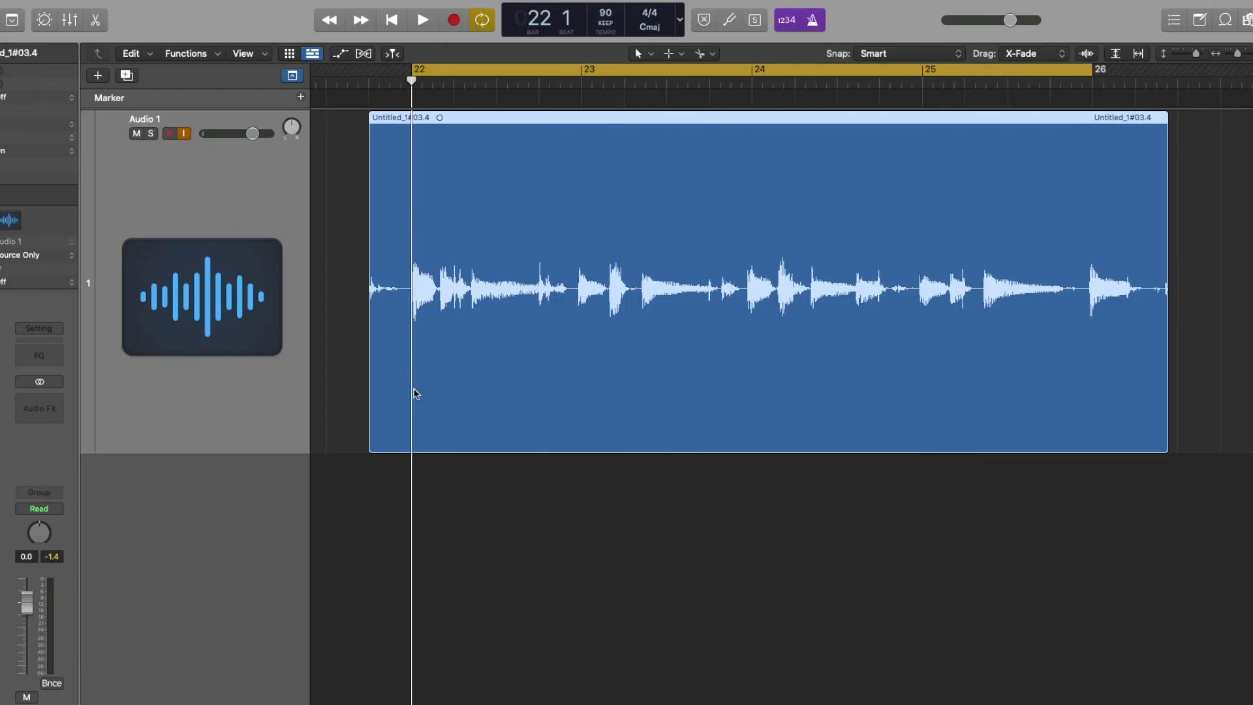
Reopen the audio editor and move the first note's flex marker exactly onto bar 22.
{"action": "key", "text": "e"}
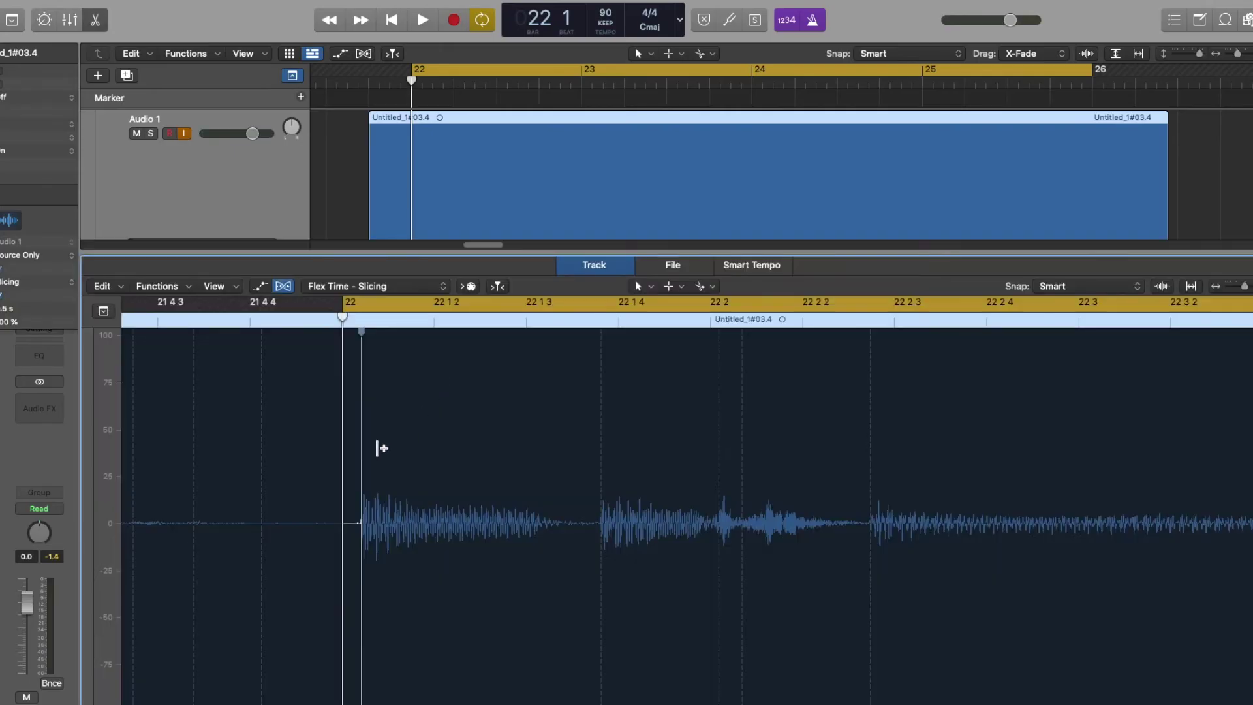
{"action": "key", "text": "super+Right"}
{"action": "key", "text": "super+Right"}
{"action": "key", "text": "super+Right"}
{"action": "key", "text": "super+Right"}
{"action": "scroll", "coordinate": [606, 499], "scroll_direction": "down", "scroll_amount": 5}
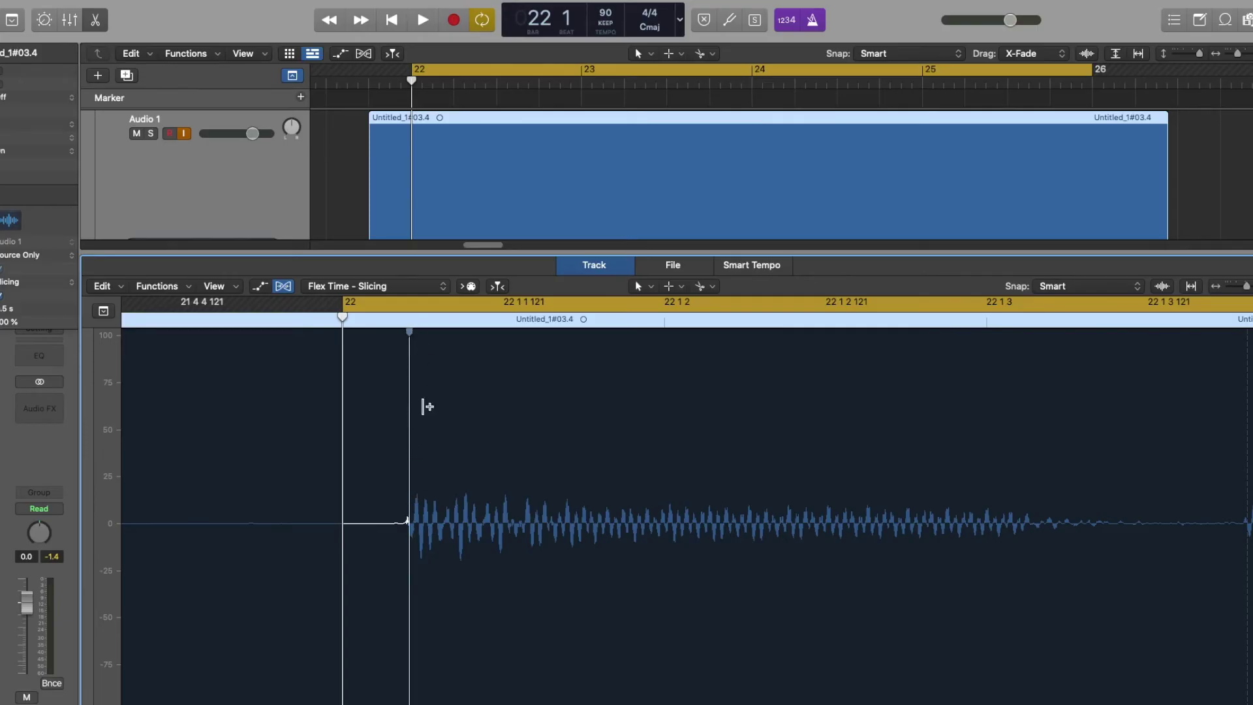
{"action": "left_click_drag", "start_coordinate": [408, 447], "coordinate": [341, 448]}
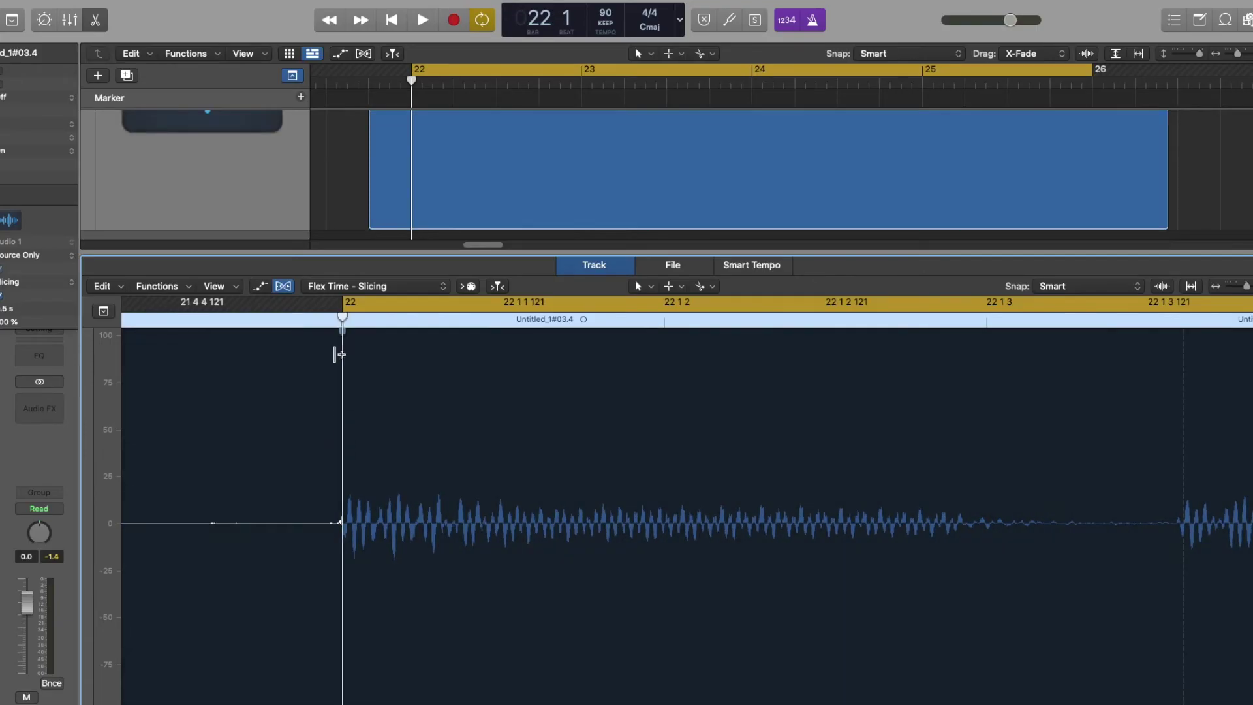
Compare the notes with the downbeats by placing the playhead at bar 22 and at bar 23.
{"action": "key", "text": "super+Left"}
{"action": "key", "text": "super+Left"}
{"action": "key", "text": "super+Left"}
{"action": "key", "text": "super+Left"}
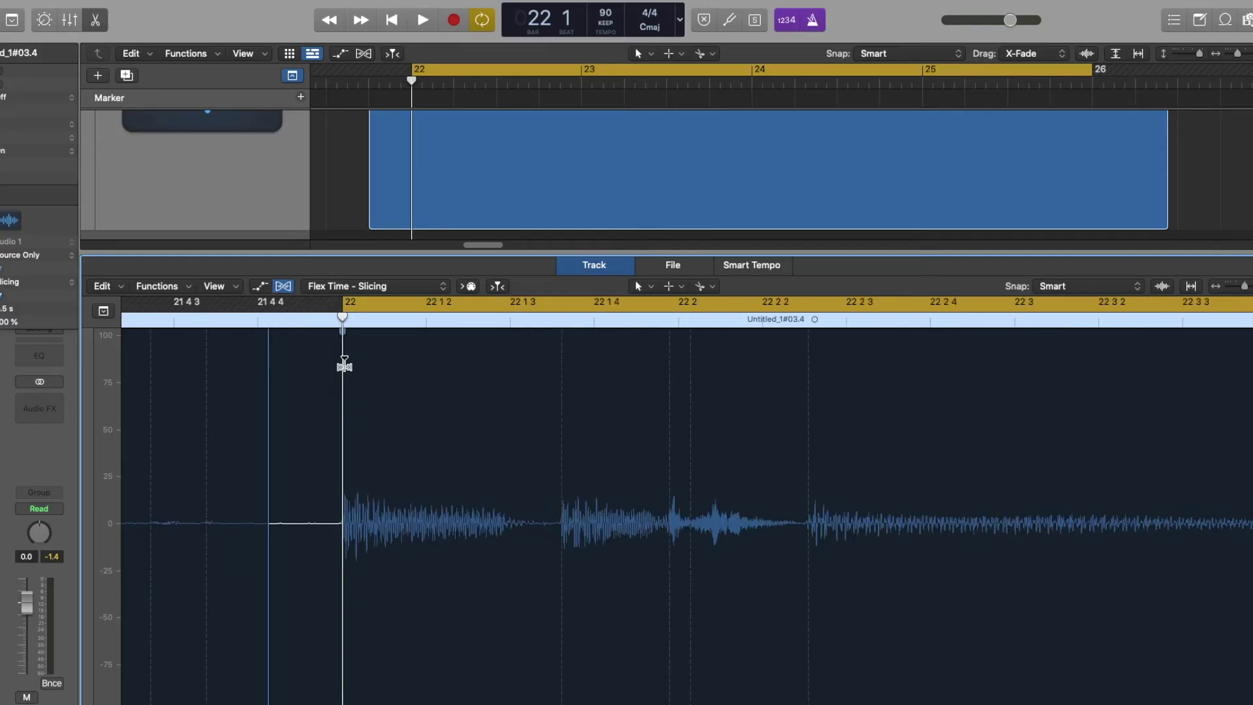
{"action": "scroll", "coordinate": [344, 366], "scroll_direction": "down", "scroll_amount": 2}
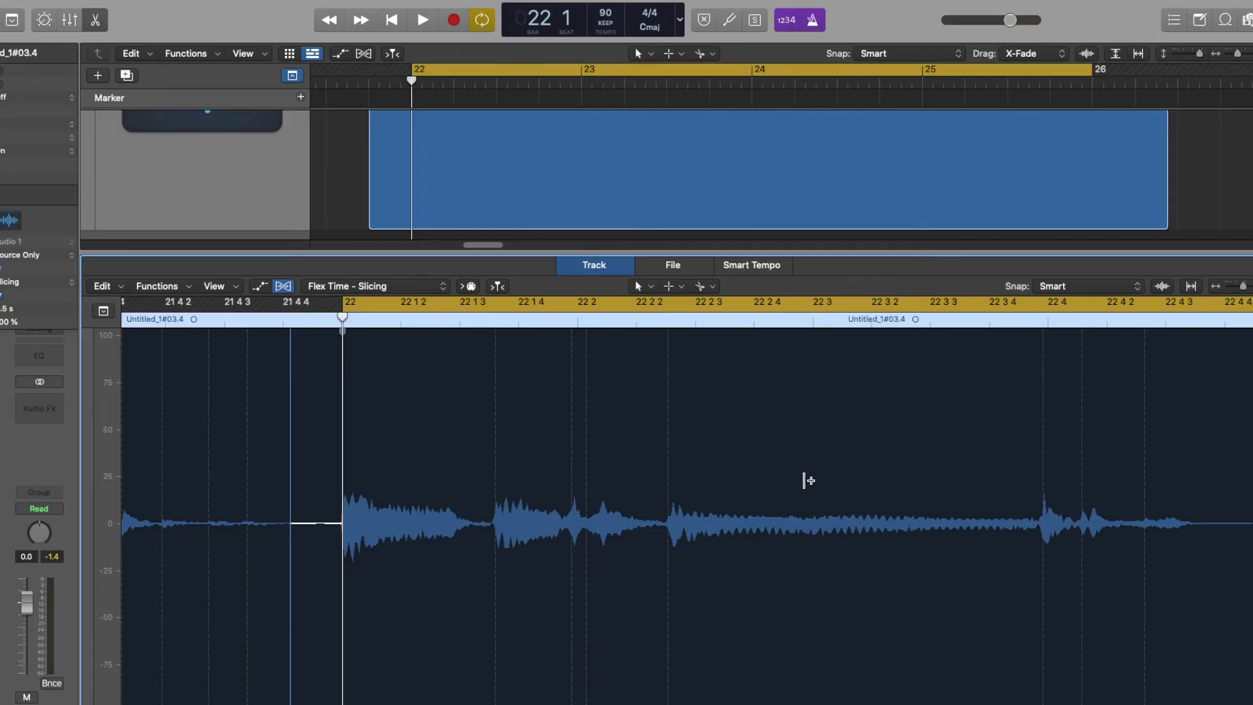
{"action": "scroll", "coordinate": [396, 428], "scroll_direction": "down", "scroll_amount": 1}
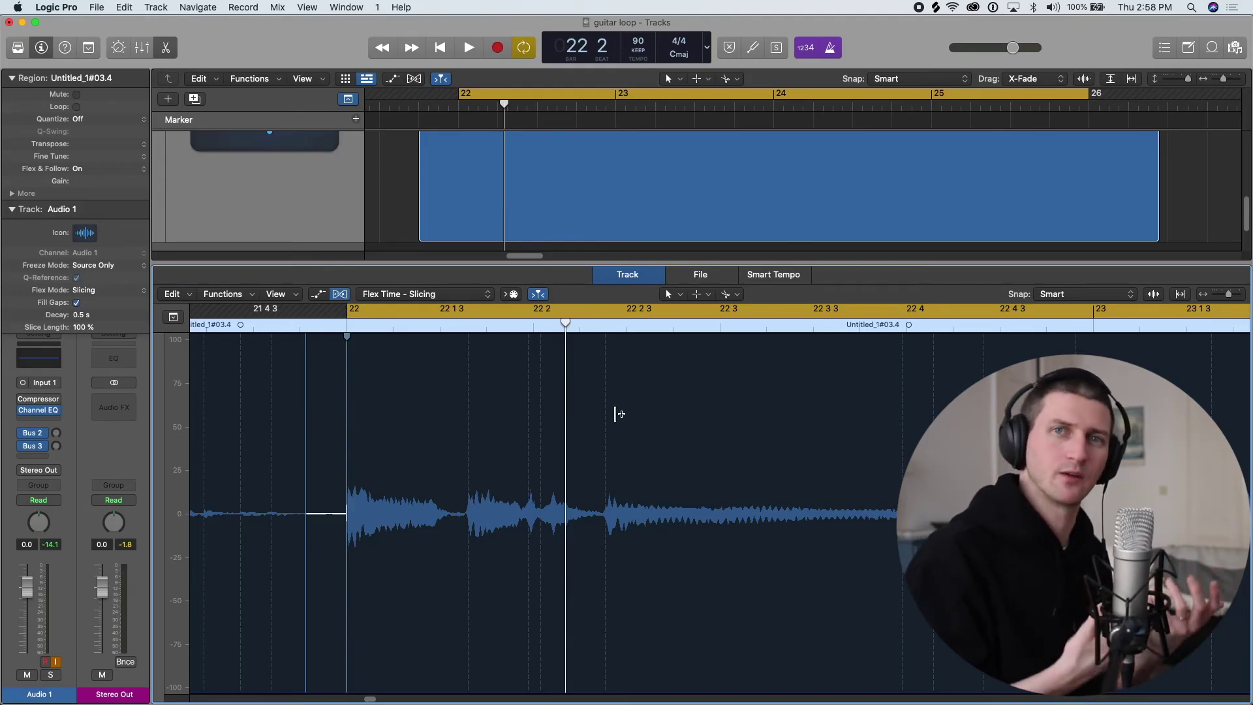
{"action": "key", "text": "super+Left"}
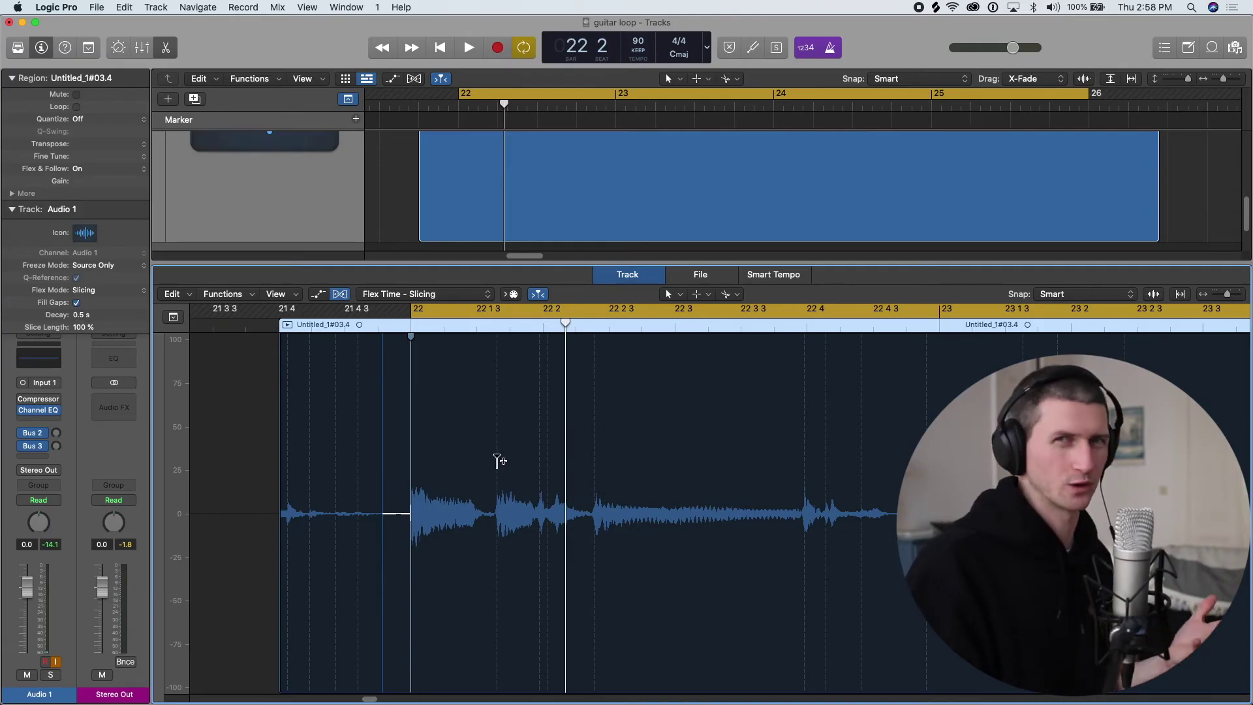
{"action": "scroll", "coordinate": [488, 448], "scroll_direction": "right", "scroll_amount": 3}
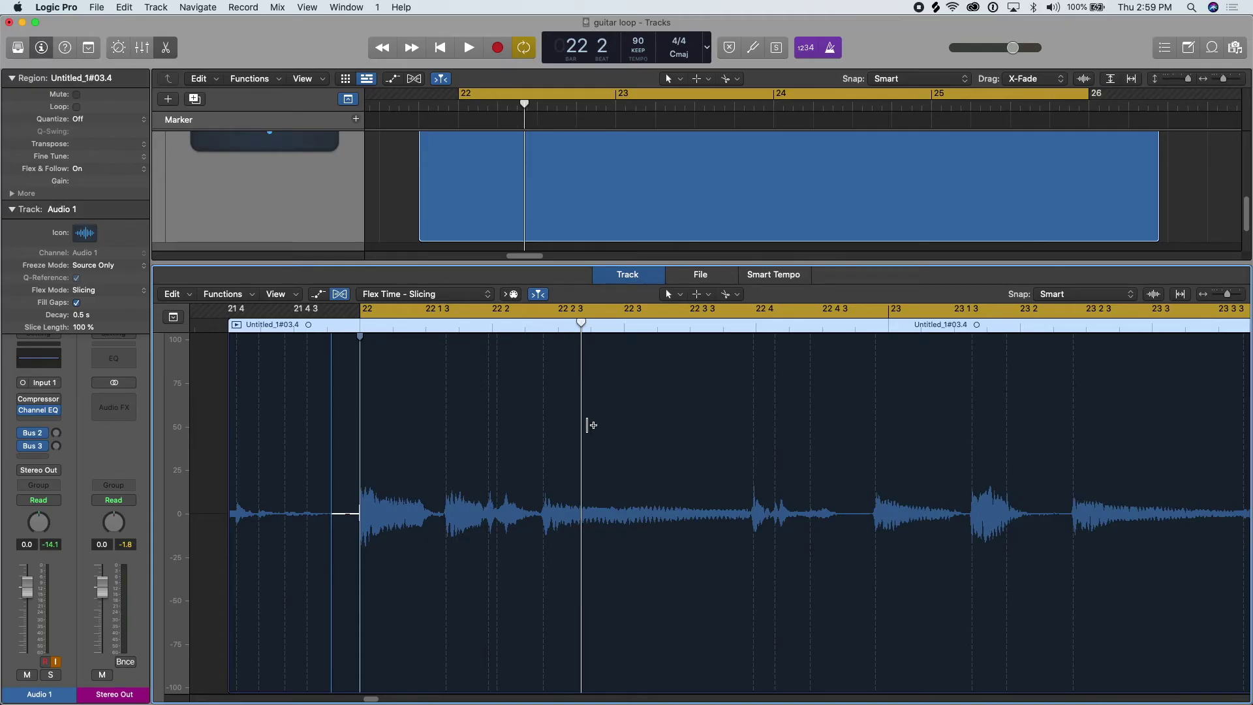
{"action": "left_click", "coordinate": [362, 311]}
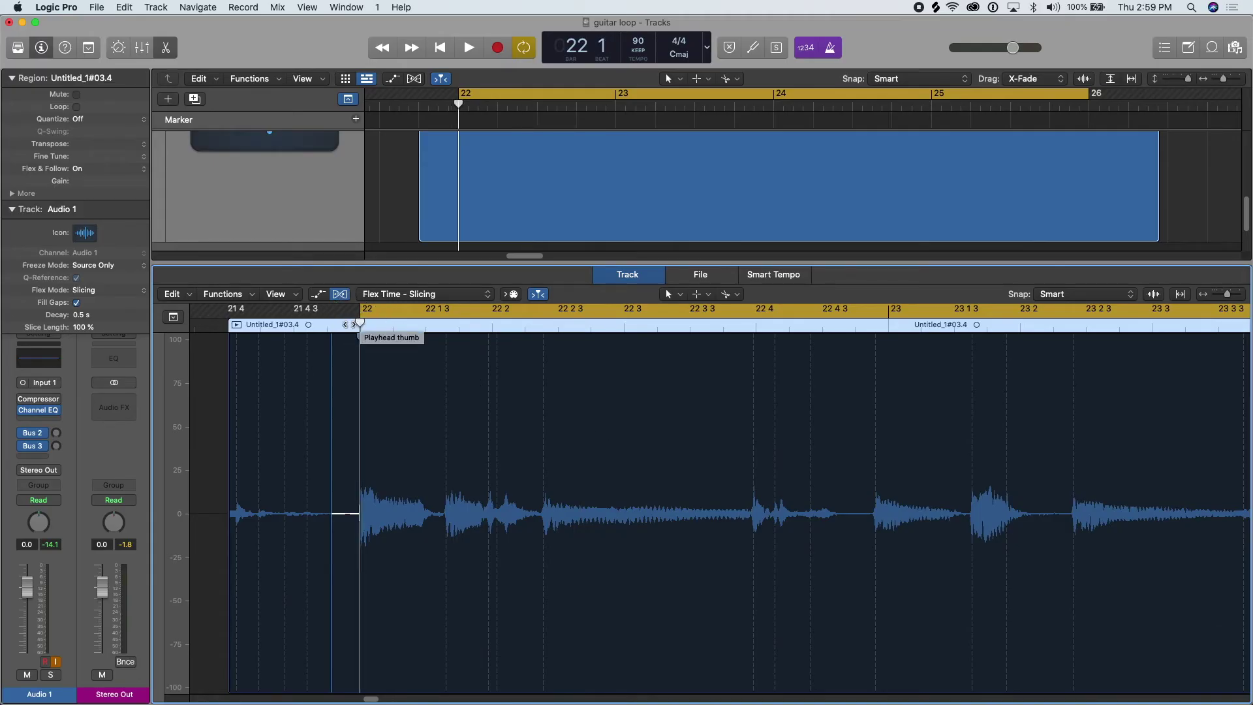
{"action": "left_click_drag", "start_coordinate": [358, 324], "coordinate": [889, 335]}
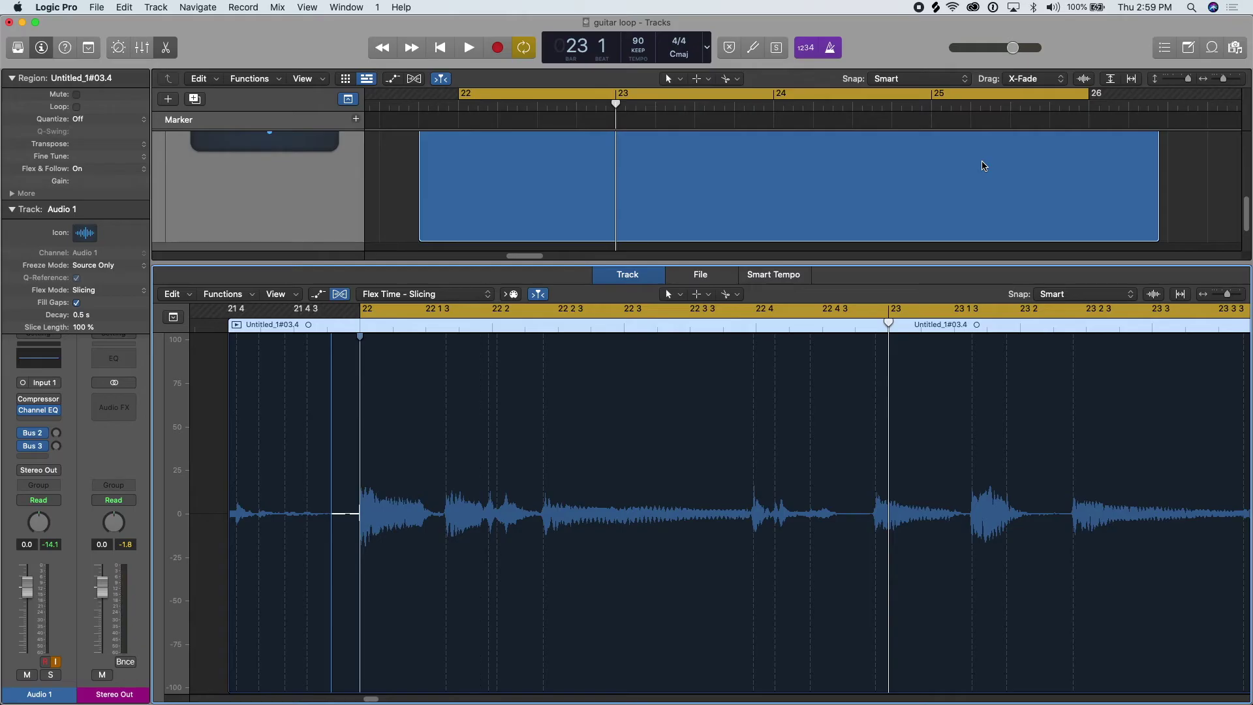
Try shifting the note just before bar 23 onto the bar line with a single flex marker, and remove that marker.
{"action": "scroll", "coordinate": [962, 159], "scroll_direction": "right", "scroll_amount": 1}
{"action": "scroll", "coordinate": [746, 342], "scroll_direction": "right", "scroll_amount": 5}
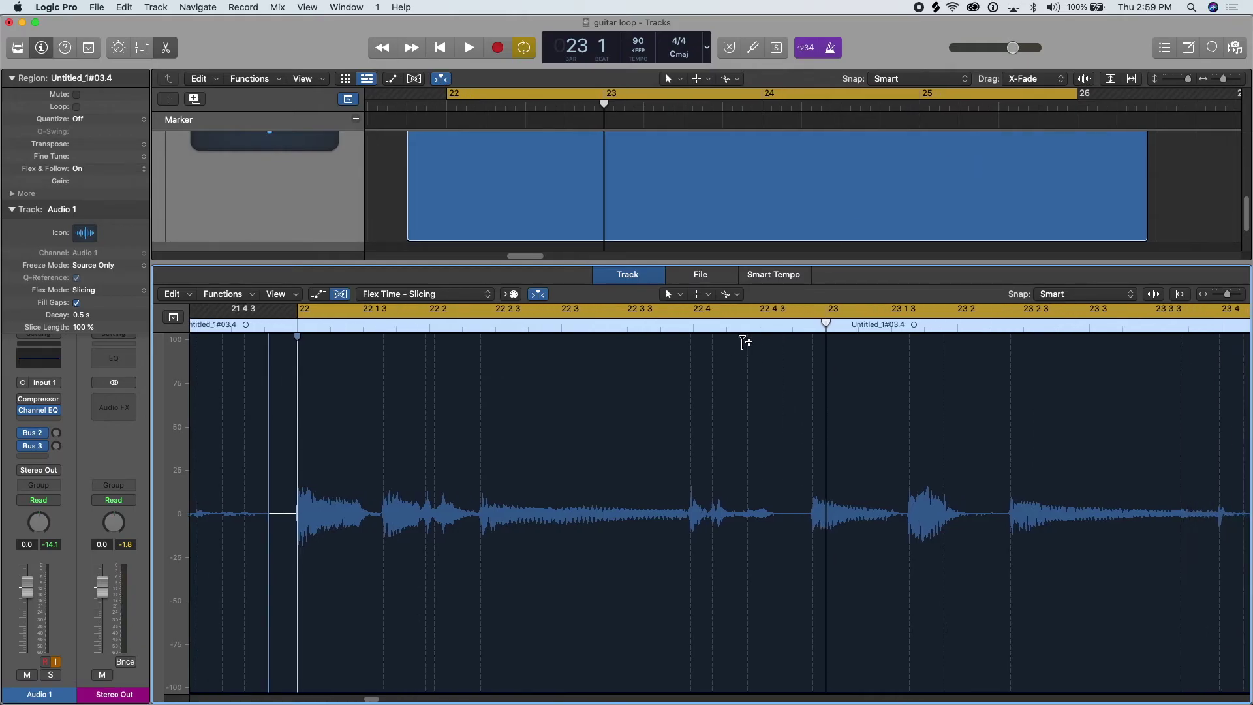
{"action": "scroll", "coordinate": [745, 342], "scroll_direction": "right", "scroll_amount": 1}
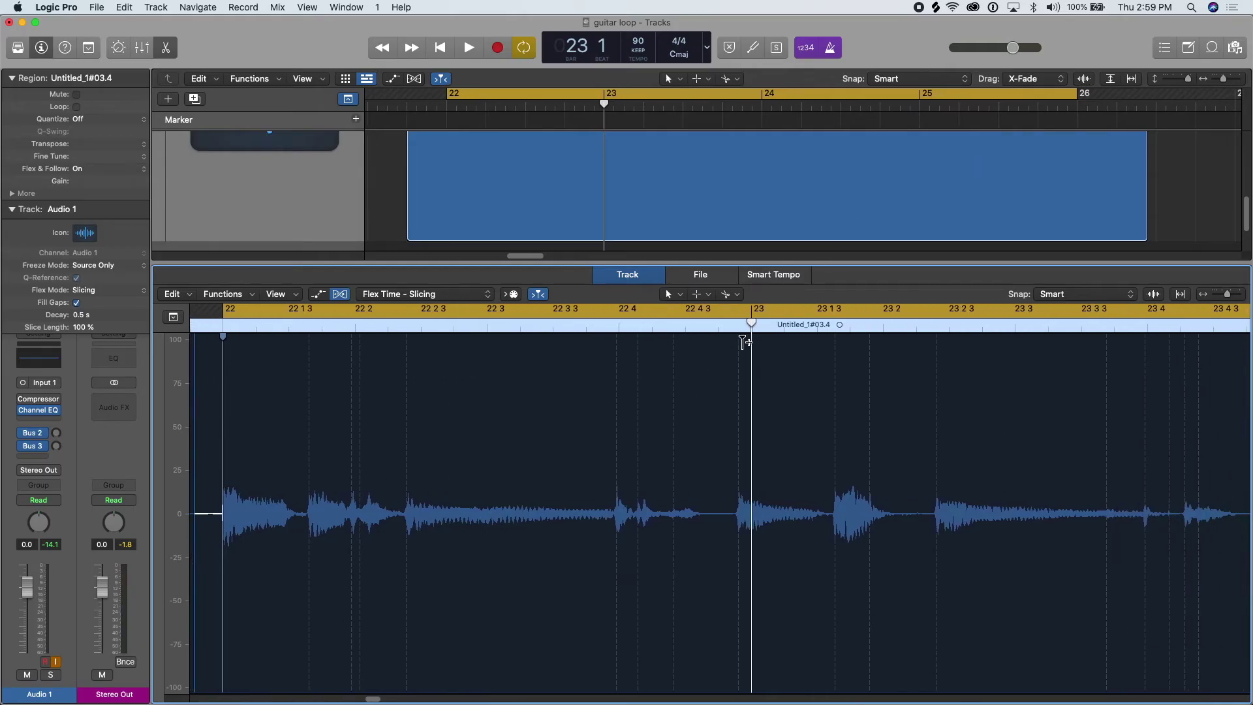
{"action": "scroll", "coordinate": [745, 342], "scroll_direction": "right", "scroll_amount": 3}
{"action": "left_click_drag", "start_coordinate": [682, 389], "coordinate": [695, 393]}
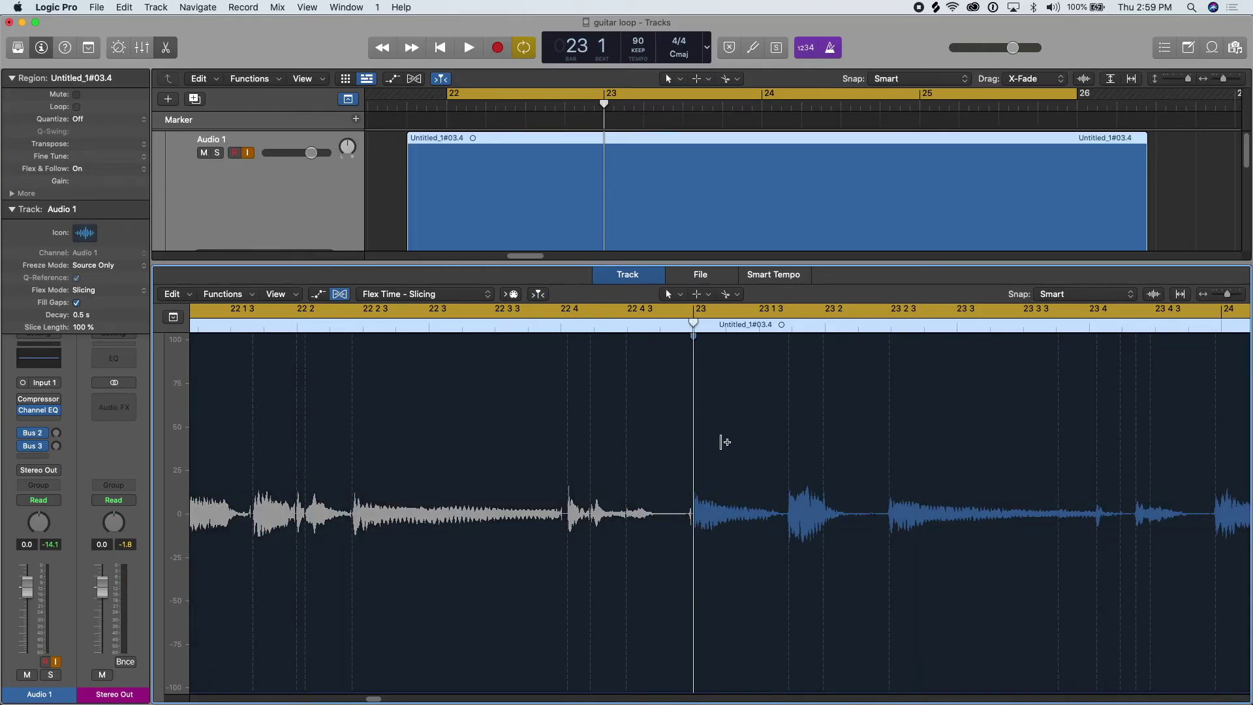
{"action": "key", "text": "super+Left"}
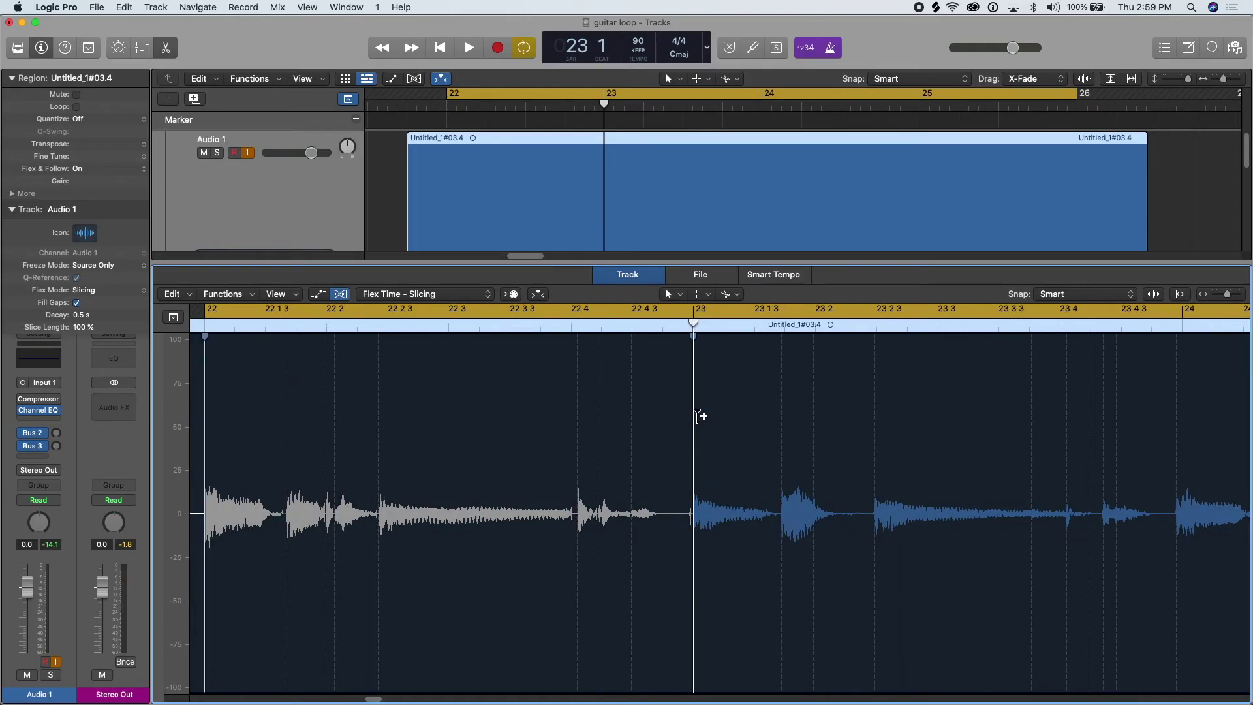
{"action": "scroll", "coordinate": [700, 415], "scroll_direction": "left", "scroll_amount": 2}
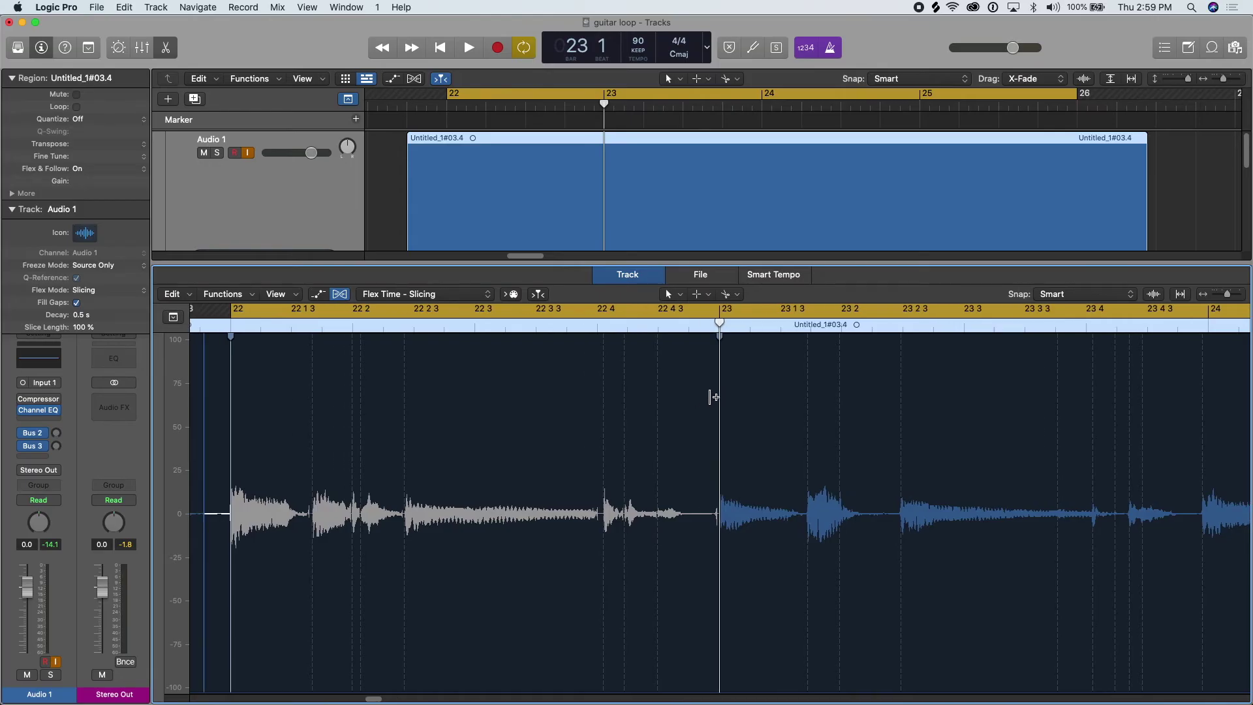
{"action": "key", "text": "super+z"}
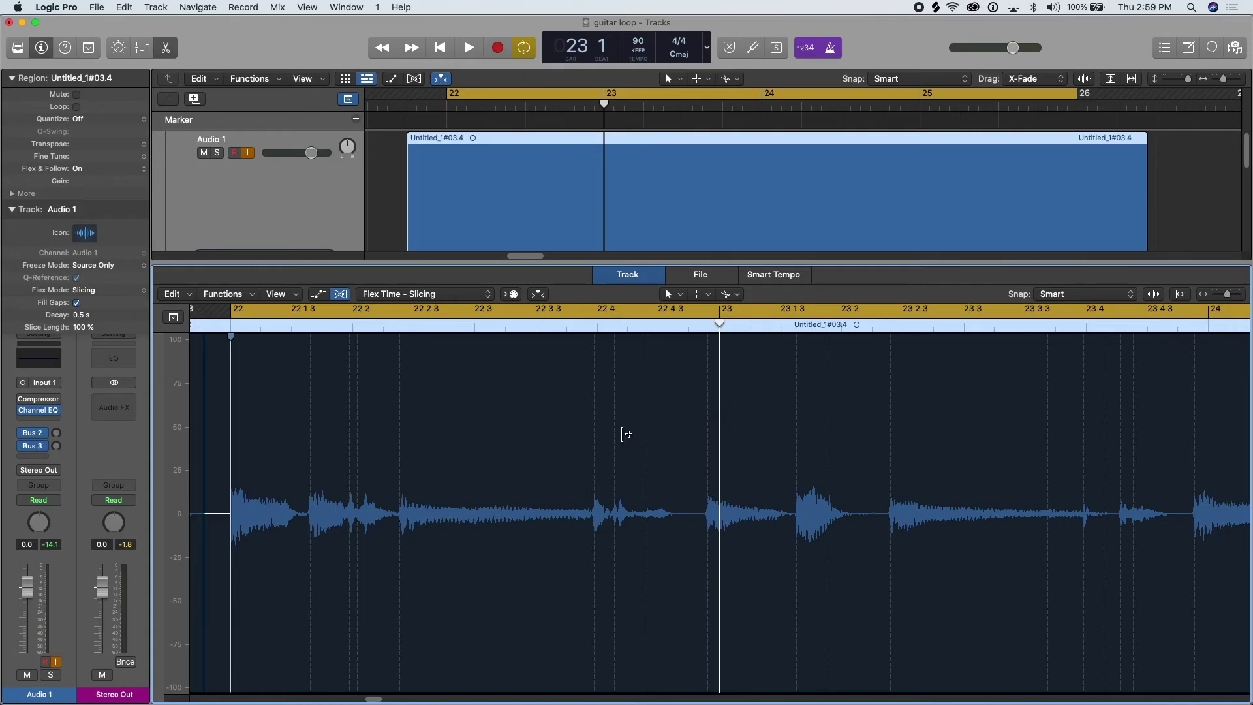
{"action": "left_click", "coordinate": [718, 477]}
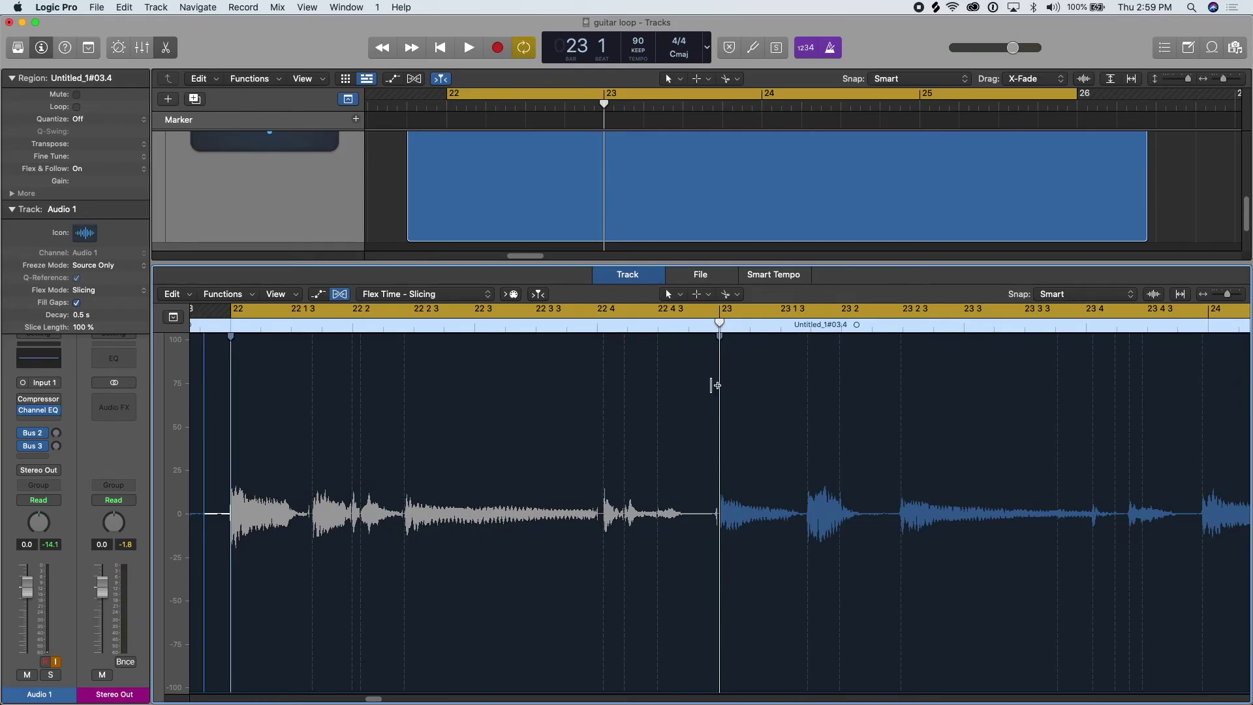
{"action": "left_click", "coordinate": [718, 338]}
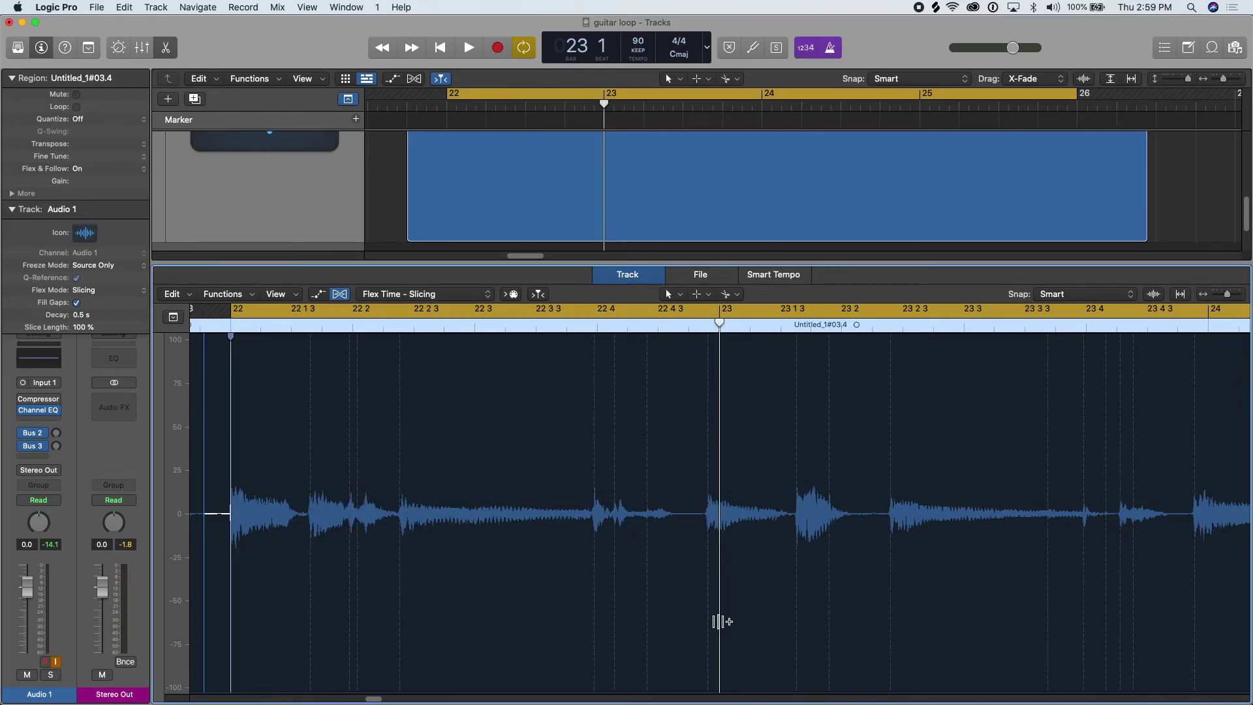
Try moving that note to bar 23 with additional flex markers on its neighbouring transients, and undo the move and the markers.
{"action": "left_click", "coordinate": [708, 625]}
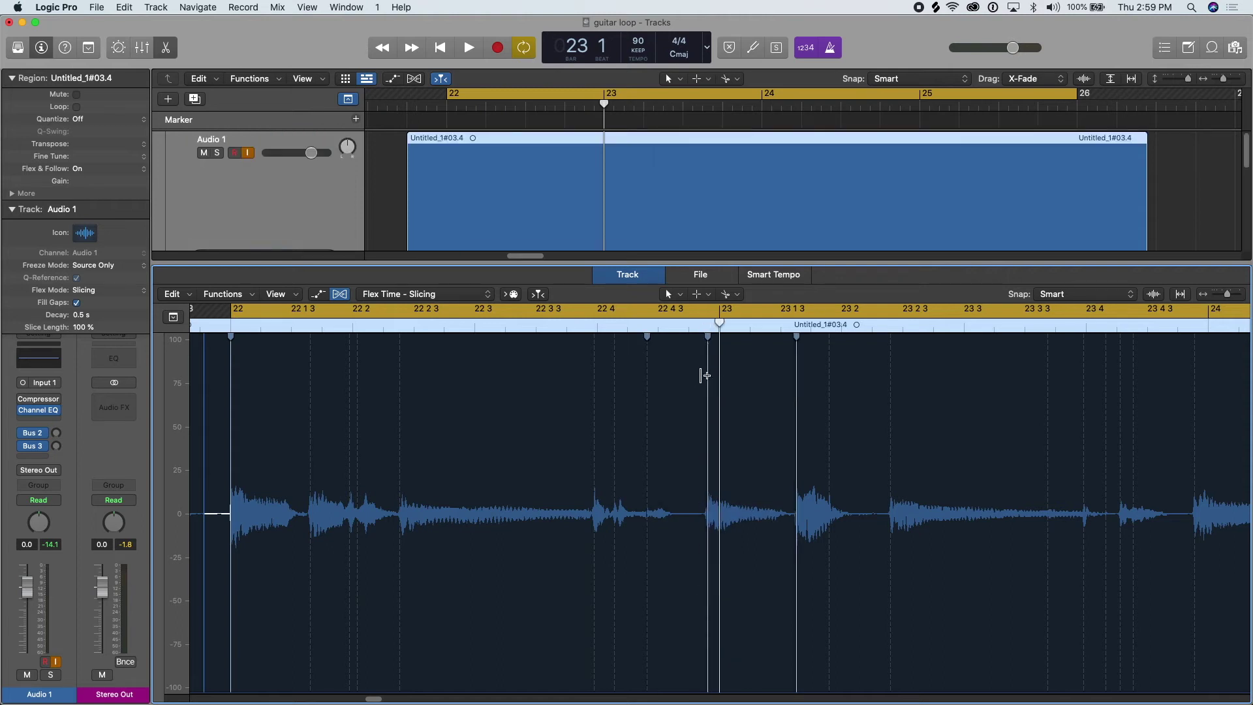
{"action": "mouse_move", "coordinate": [710, 355]}
{"action": "left_mouse_down"}
{"action": "mouse_move", "coordinate": [710, 340]}
{"action": "mouse_move", "coordinate": [721, 345]}
{"action": "mouse_move", "coordinate": [707, 341]}
{"action": "mouse_move", "coordinate": [720, 344]}
{"action": "left_mouse_up"}
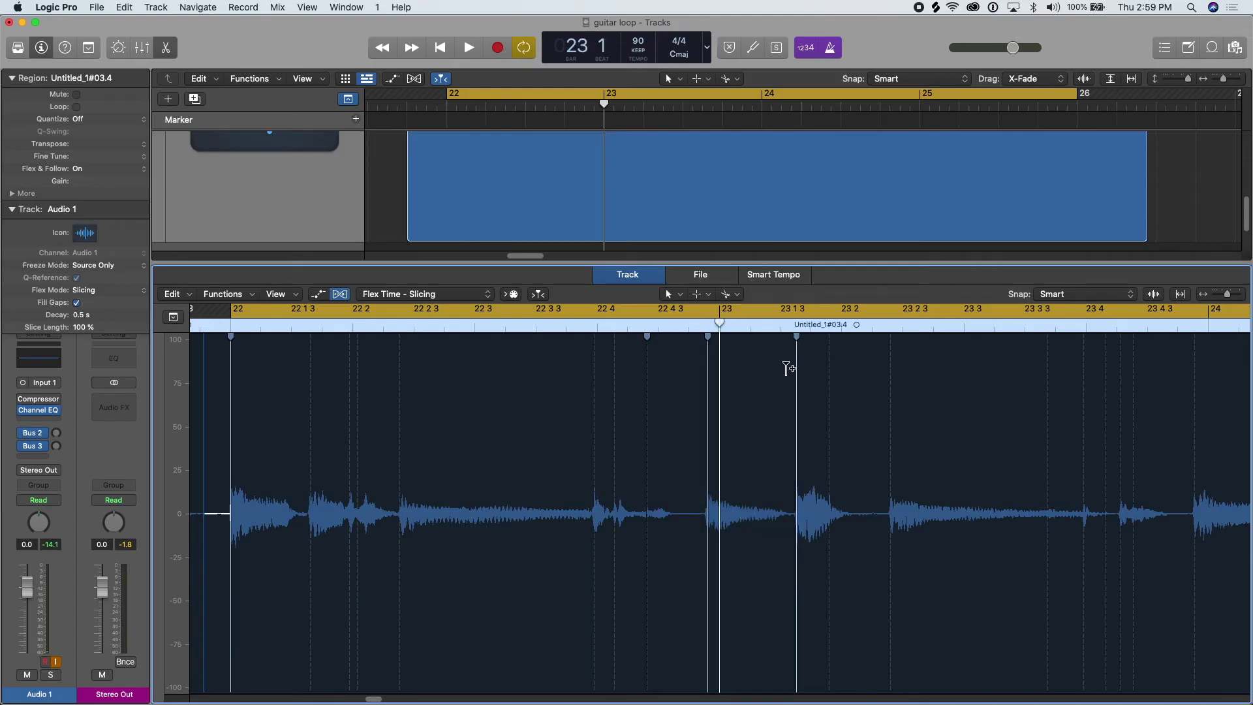
{"action": "left_click_drag", "start_coordinate": [719, 323], "coordinate": [454, 322]}
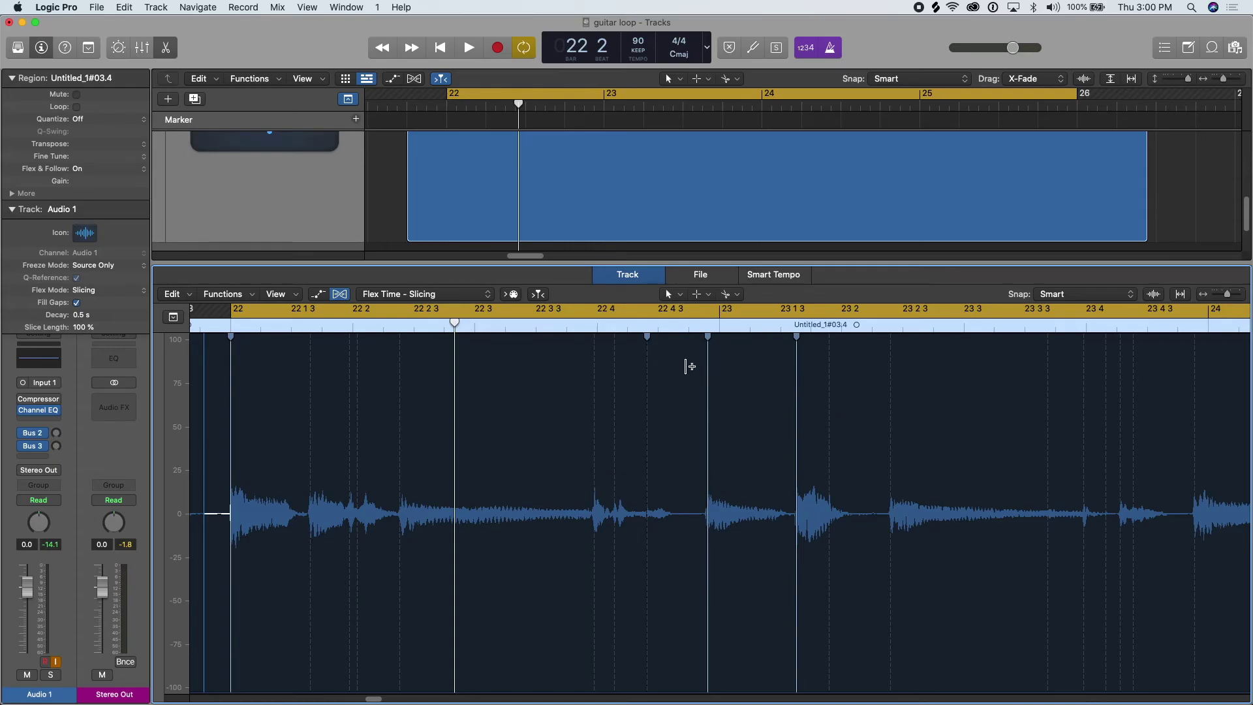
{"action": "mouse_move", "coordinate": [708, 341]}
{"action": "left_mouse_down"}
{"action": "mouse_move", "coordinate": [697, 353]}
{"action": "mouse_move", "coordinate": [764, 351]}
{"action": "mouse_move", "coordinate": [715, 353]}
{"action": "left_mouse_up"}
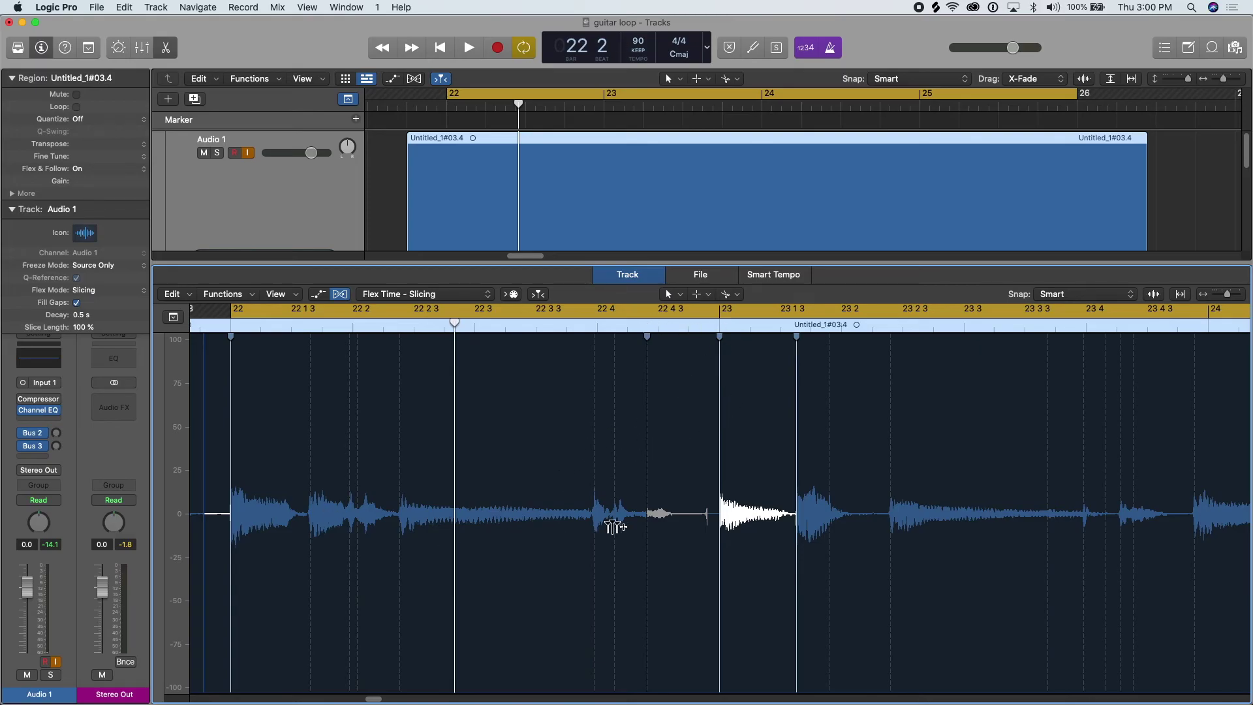
{"action": "mouse_move", "coordinate": [654, 491]}
{"action": "key", "text": "super+z"}
{"action": "key", "text": "super+z"}
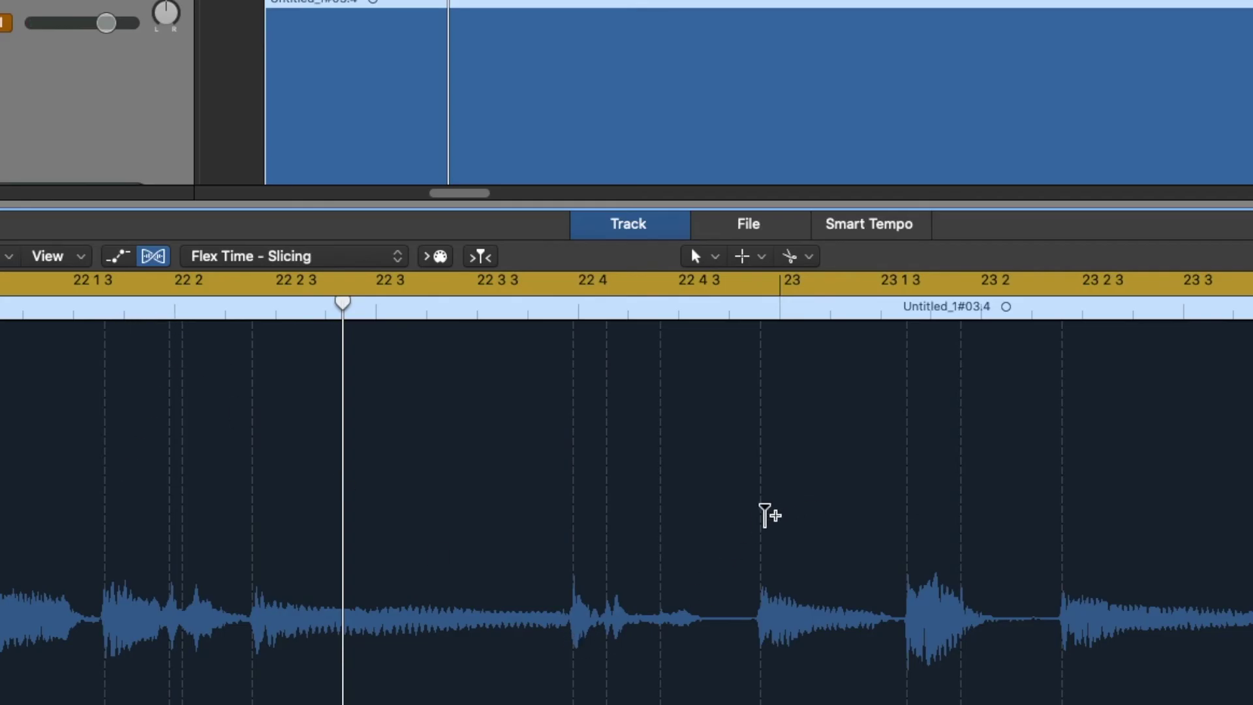
Align the notes just before bars 23 and 24 with those bar lines using one flex marker each.
{"action": "left_click_drag", "start_coordinate": [765, 516], "coordinate": [777, 517]}
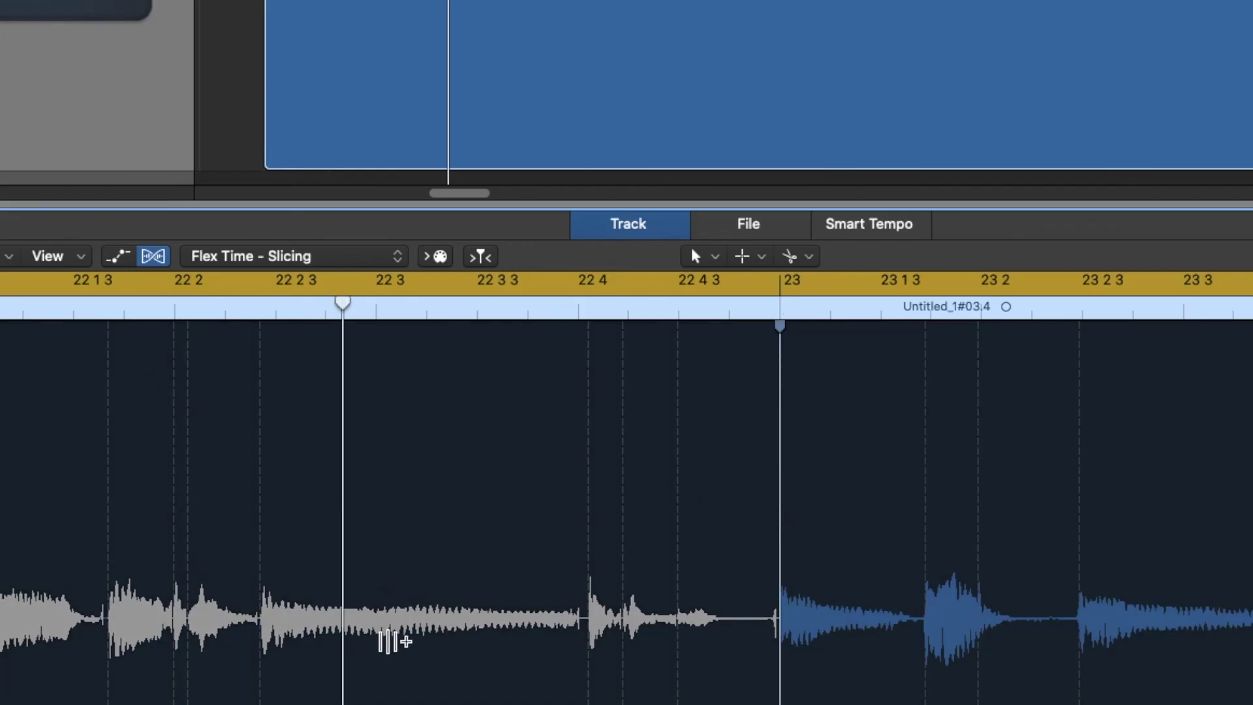
{"action": "scroll", "coordinate": [755, 620], "scroll_direction": "right", "scroll_amount": 1}
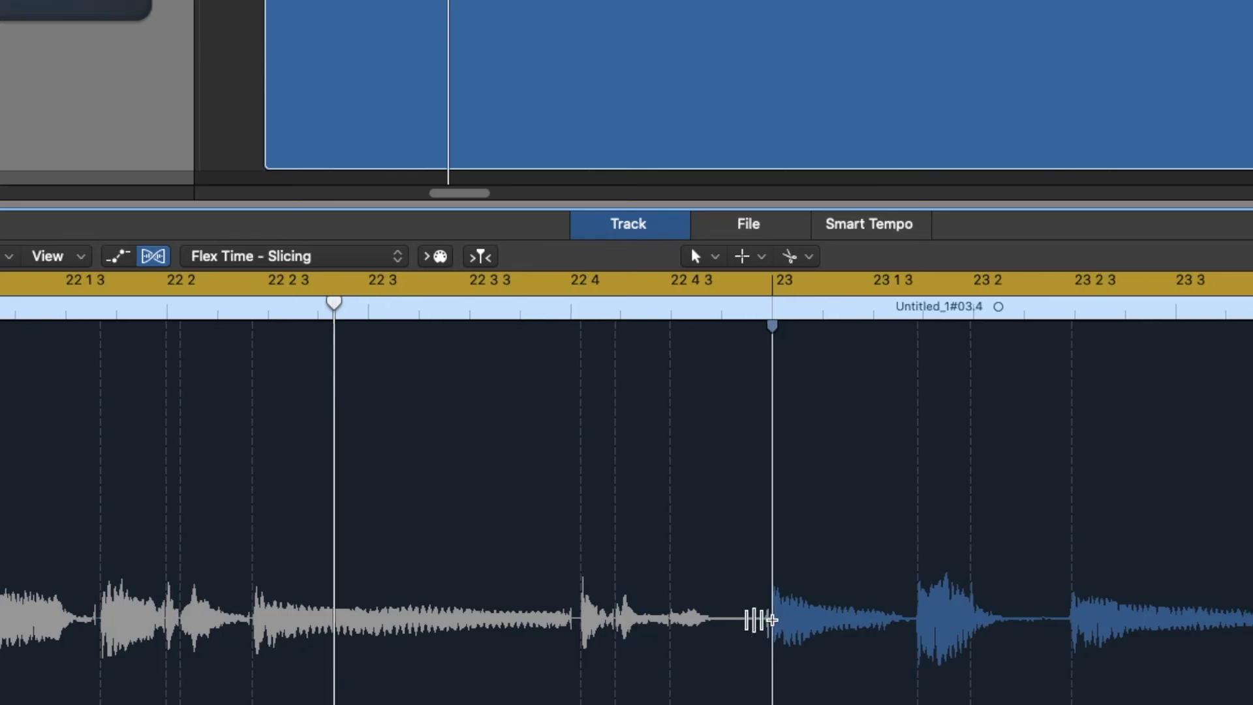
{"action": "scroll", "coordinate": [758, 621], "scroll_direction": "right", "scroll_amount": 10}
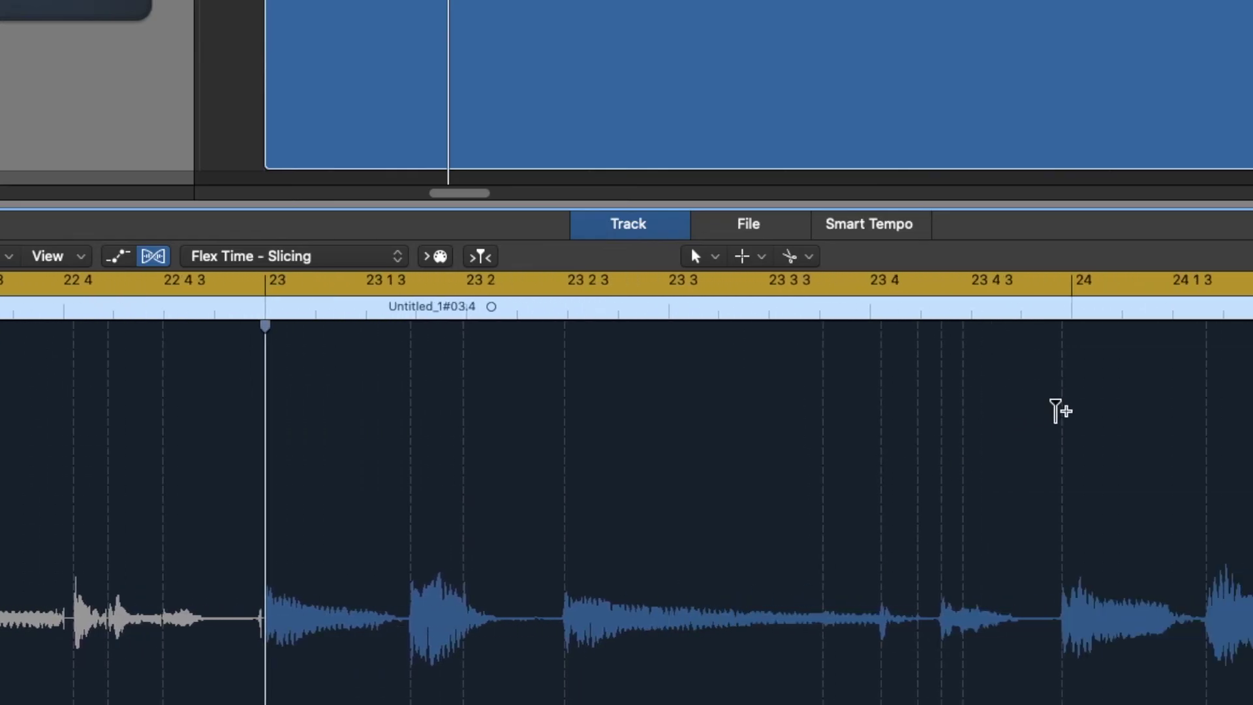
{"action": "left_click_drag", "start_coordinate": [1063, 412], "coordinate": [1071, 424]}
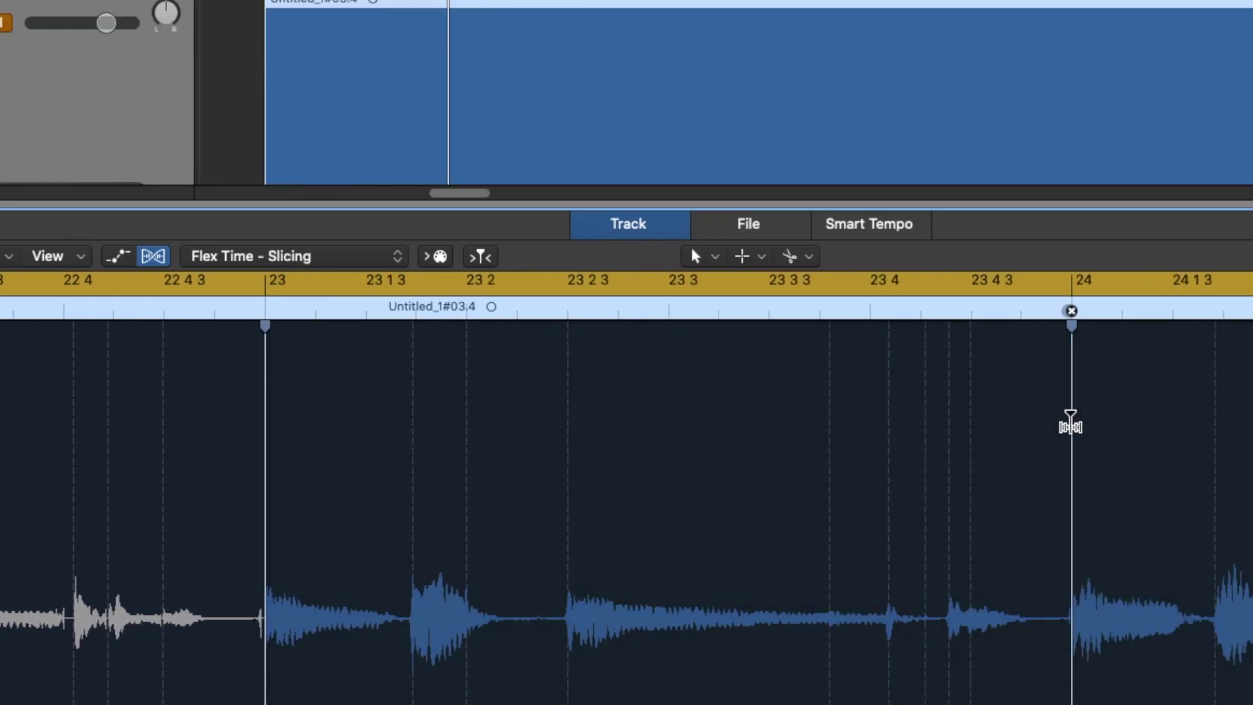
Try placing a flex marker on the note at bar 25 in two attempts, and remove the marker each time.
{"action": "scroll", "coordinate": [1070, 424], "scroll_direction": "right", "scroll_amount": 20}
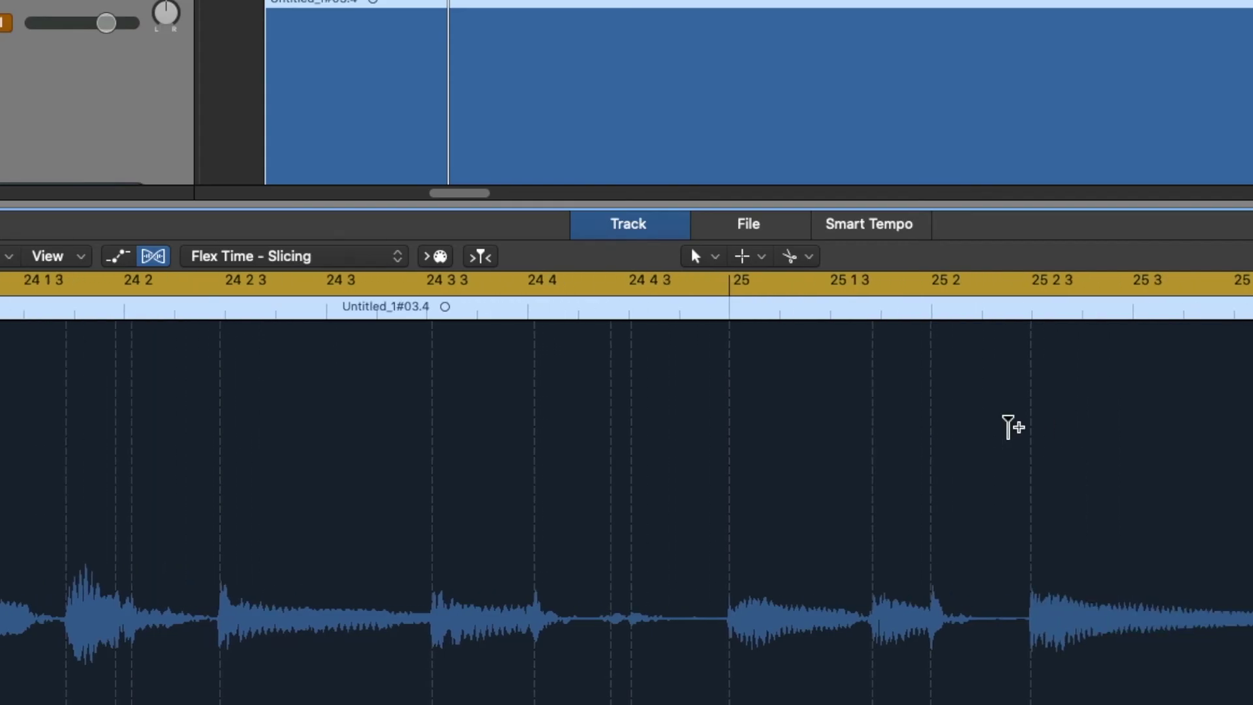
{"action": "left_click", "coordinate": [733, 419]}
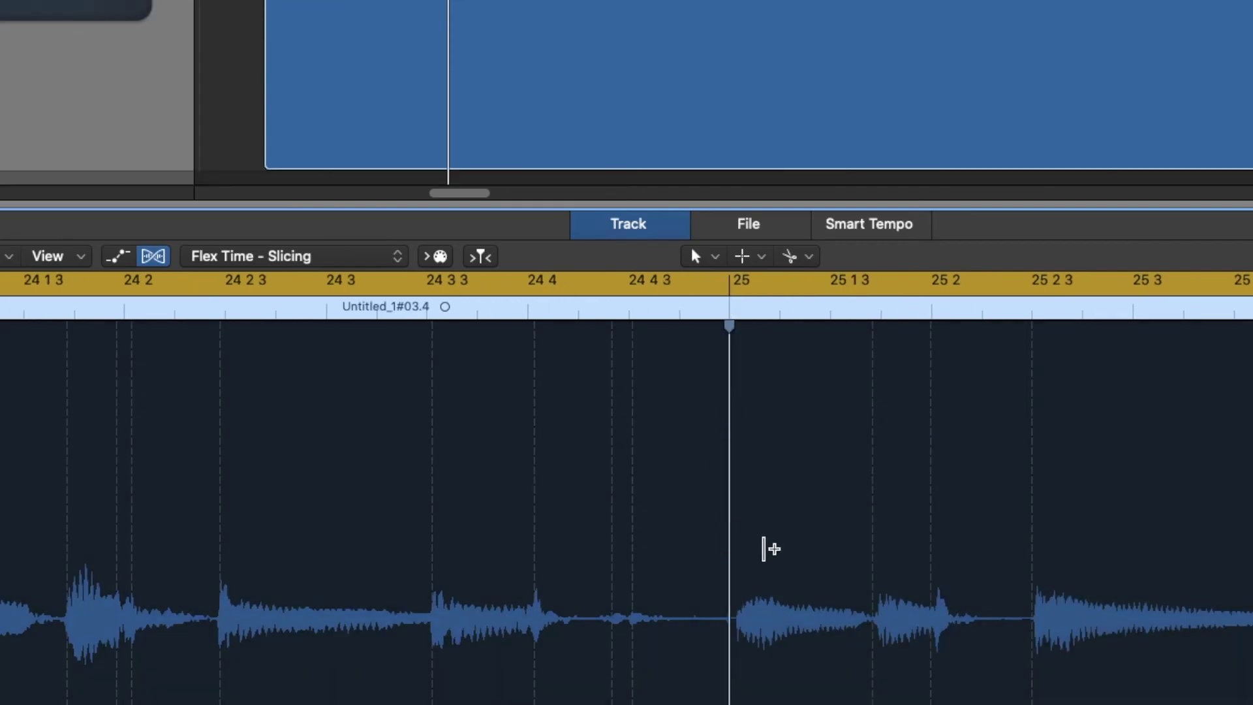
{"action": "scroll", "coordinate": [753, 637], "scroll_direction": "up", "scroll_amount": 5}
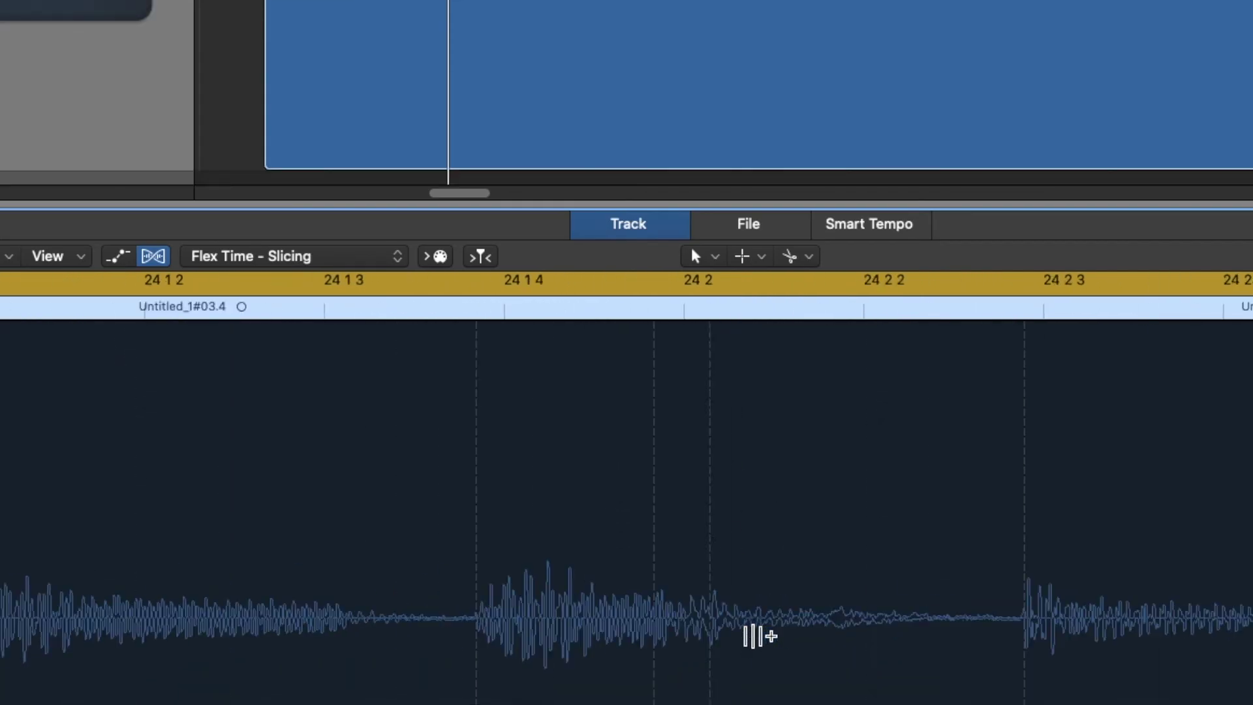
{"action": "scroll", "coordinate": [760, 636], "scroll_direction": "down", "scroll_amount": 3}
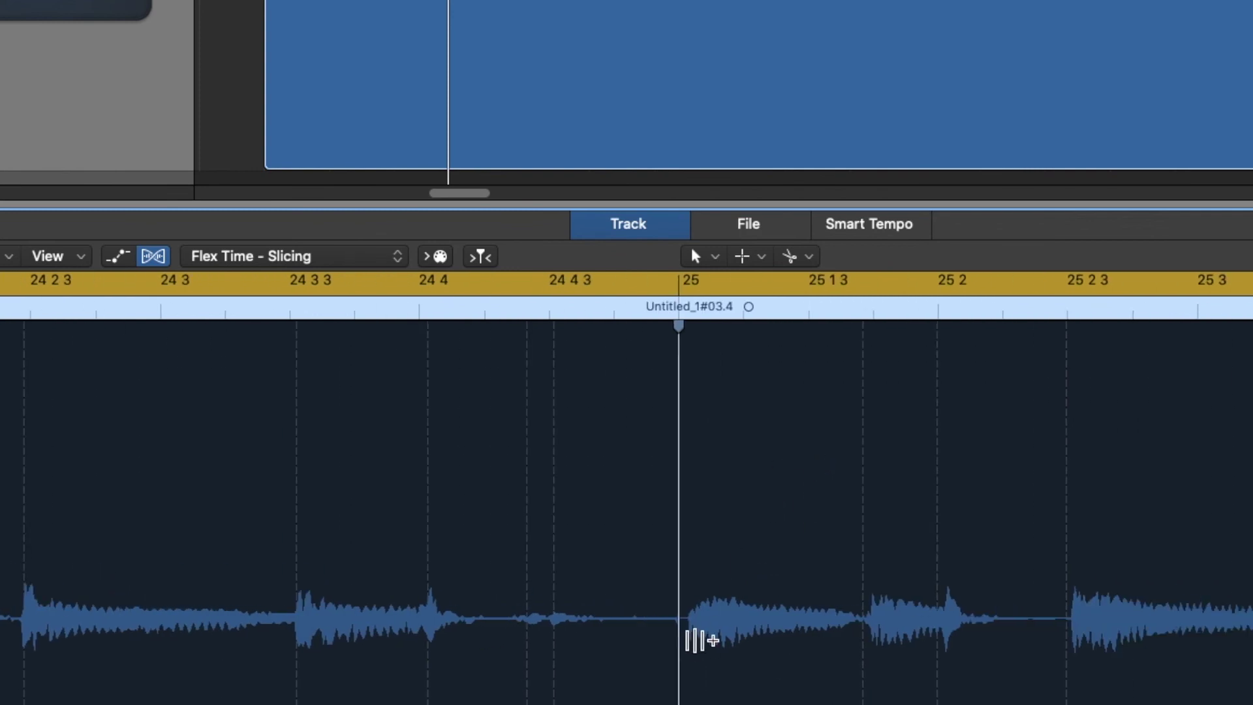
{"action": "left_click", "coordinate": [680, 313]}
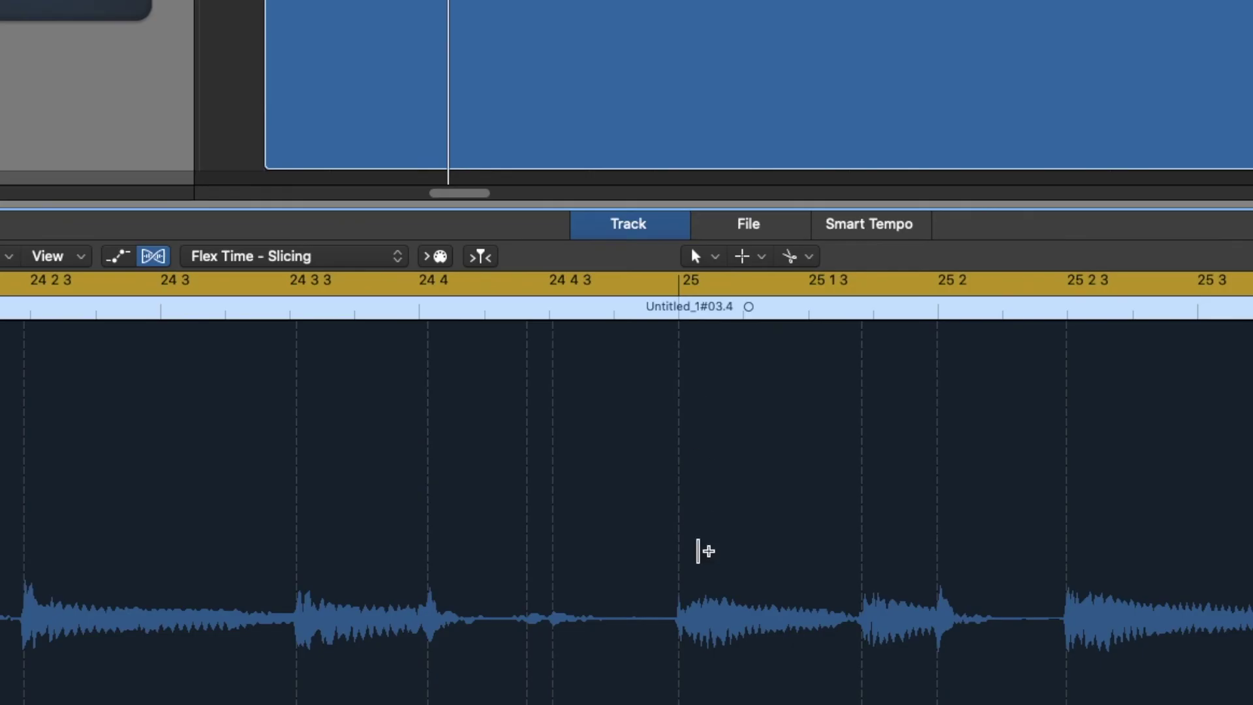
{"action": "scroll", "coordinate": [702, 561], "scroll_direction": "up", "scroll_amount": 3}
{"action": "scroll", "coordinate": [707, 559], "scroll_direction": "right", "scroll_amount": 10}
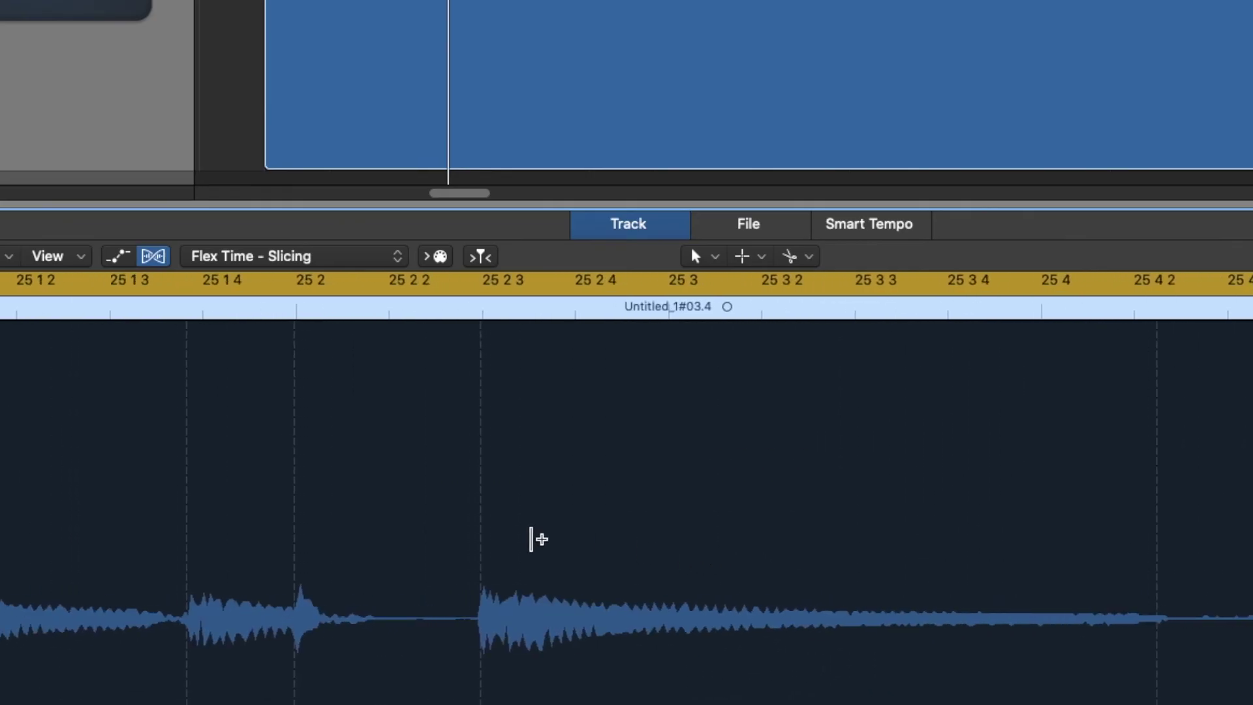
{"action": "scroll", "coordinate": [504, 534], "scroll_direction": "left", "scroll_amount": 1}
{"action": "scroll", "coordinate": [512, 534], "scroll_direction": "left", "scroll_amount": 8}
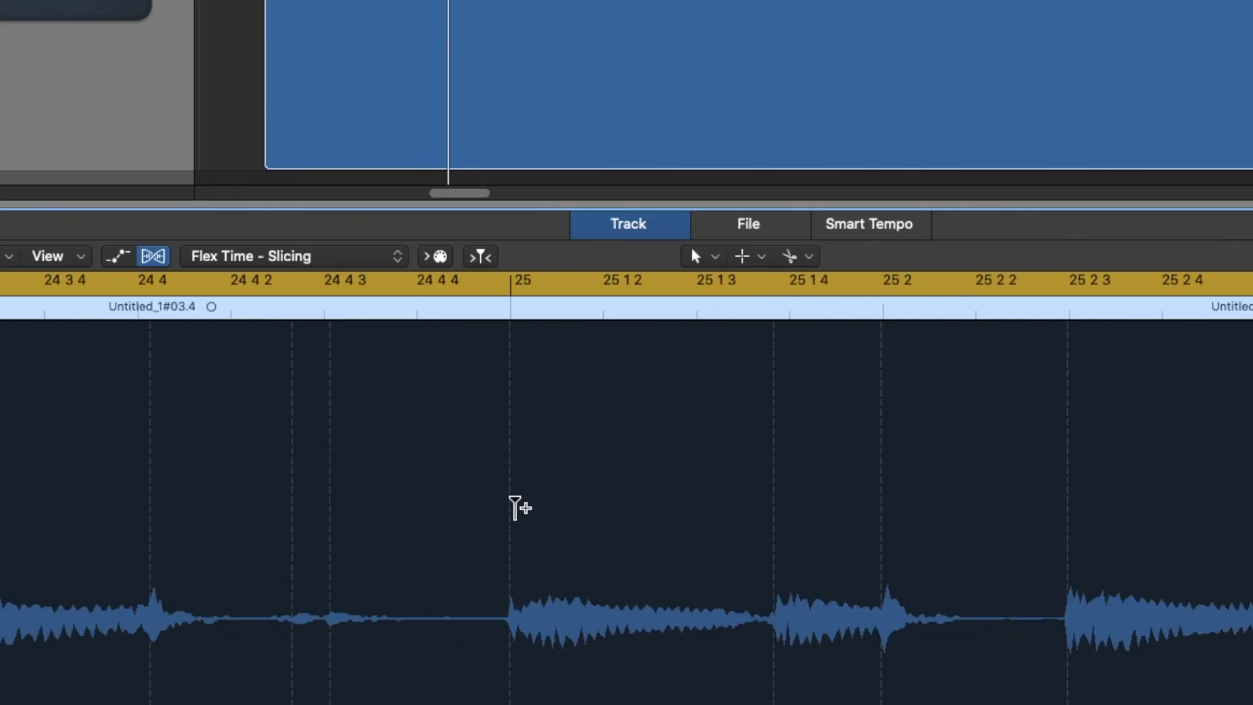
{"action": "left_click", "coordinate": [511, 507]}
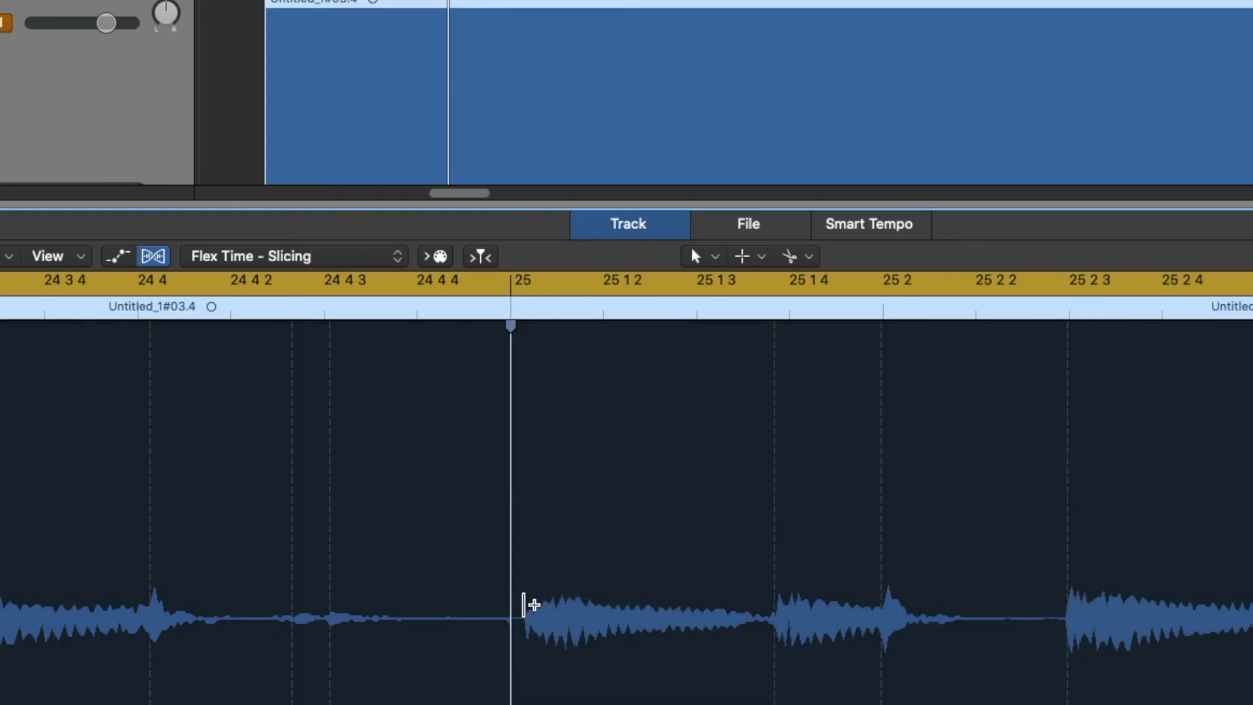
{"action": "left_click", "coordinate": [511, 312]}
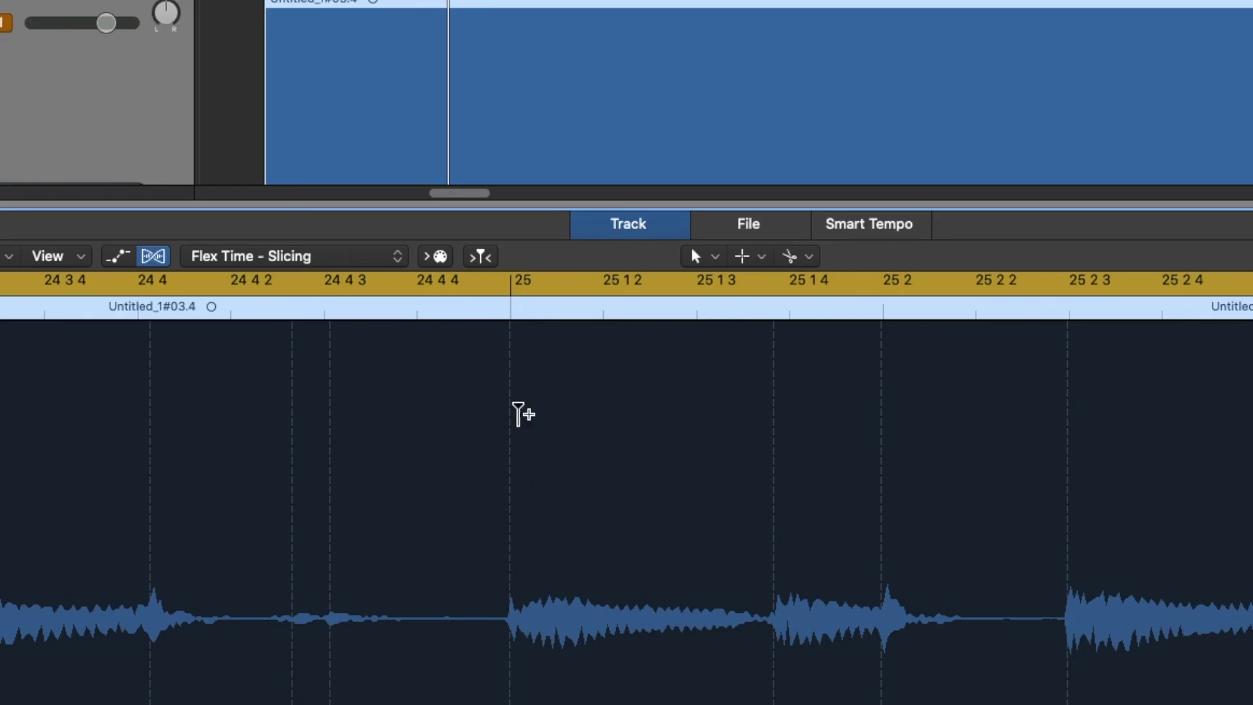
Align the note just before bar 26 with that bar line using a flex marker, and close the audio editor.
{"action": "key", "text": "super+Left"}
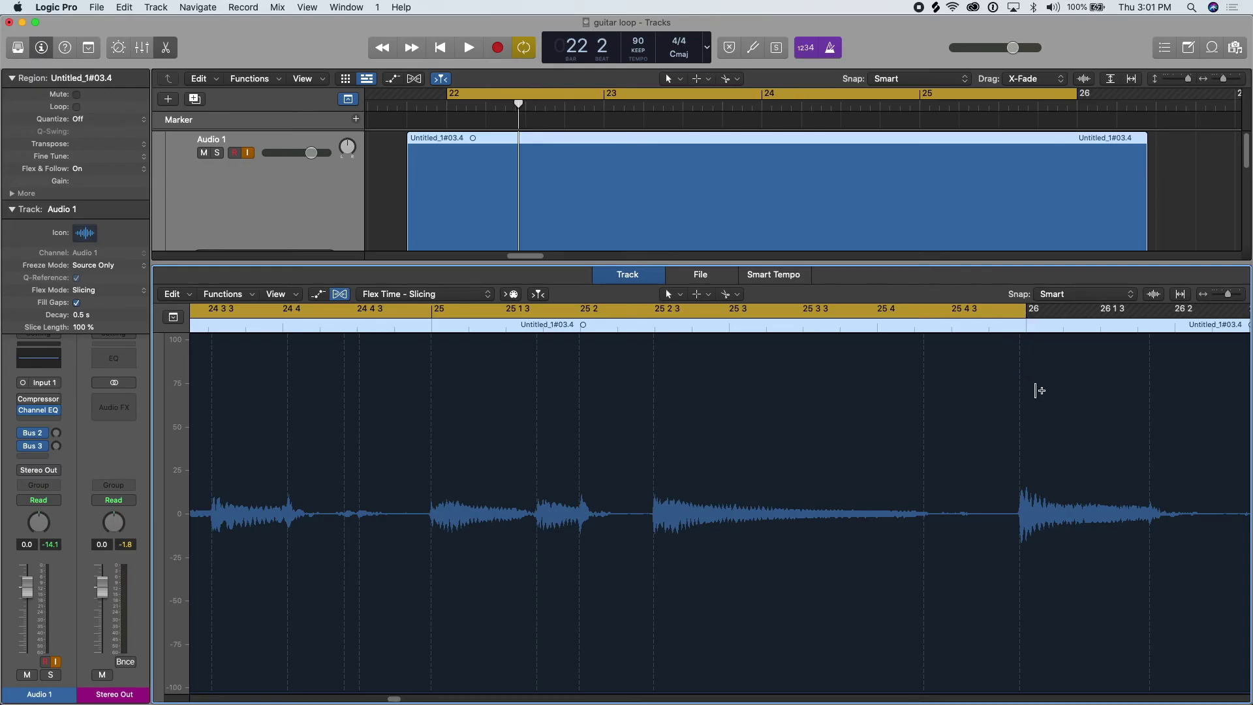
{"action": "left_click", "coordinate": [1024, 387]}
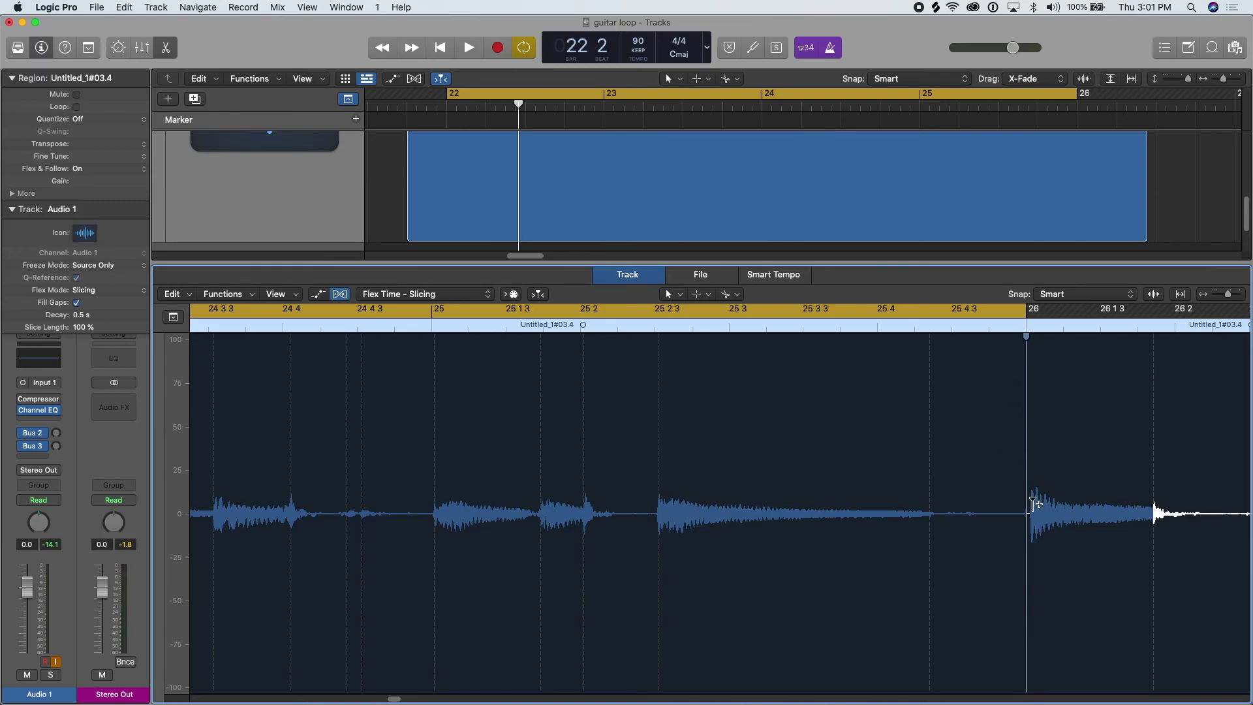
{"action": "key", "text": "super+Right"}
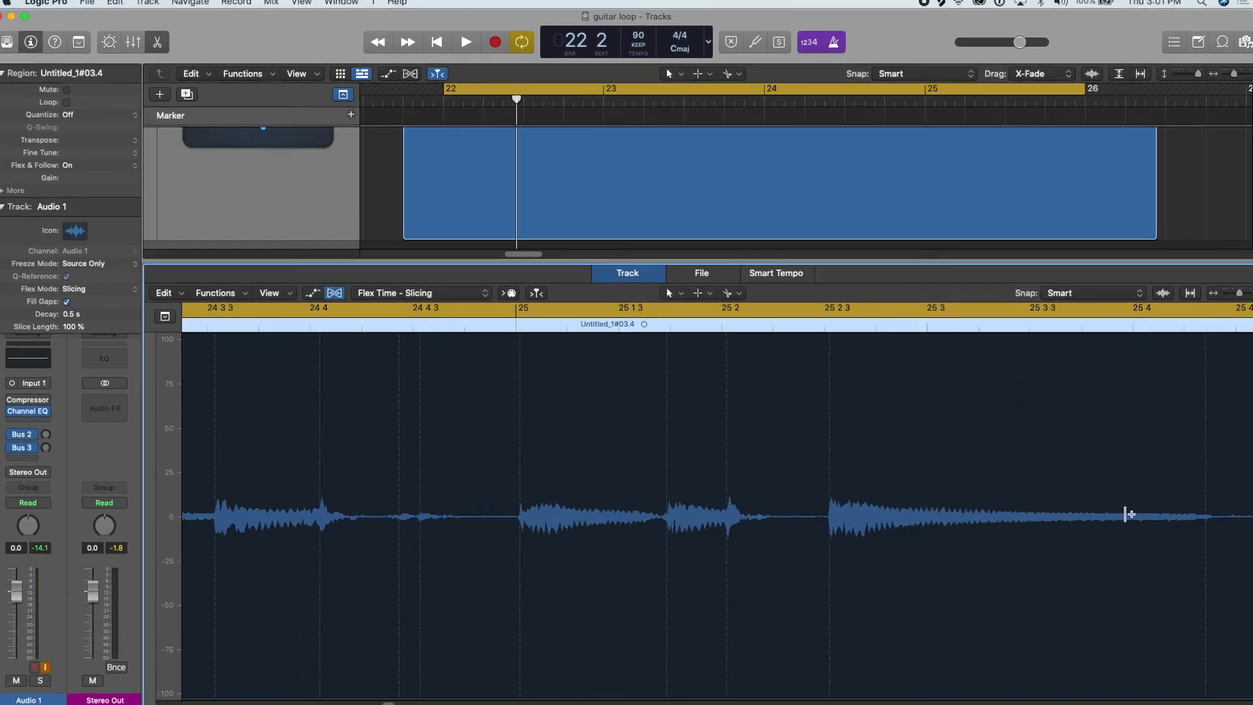
{"action": "scroll", "coordinate": [1117, 514], "scroll_direction": "right", "scroll_amount": 10}
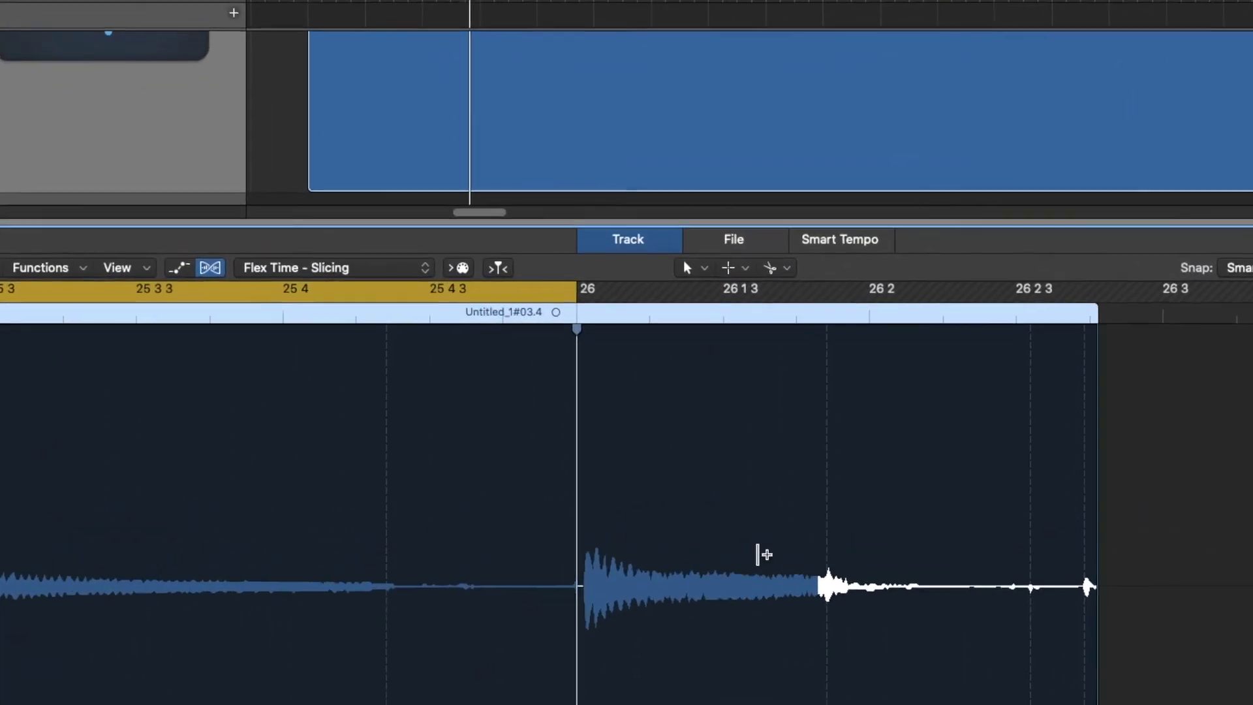
{"action": "scroll", "coordinate": [725, 92], "scroll_direction": "up", "scroll_amount": 5}
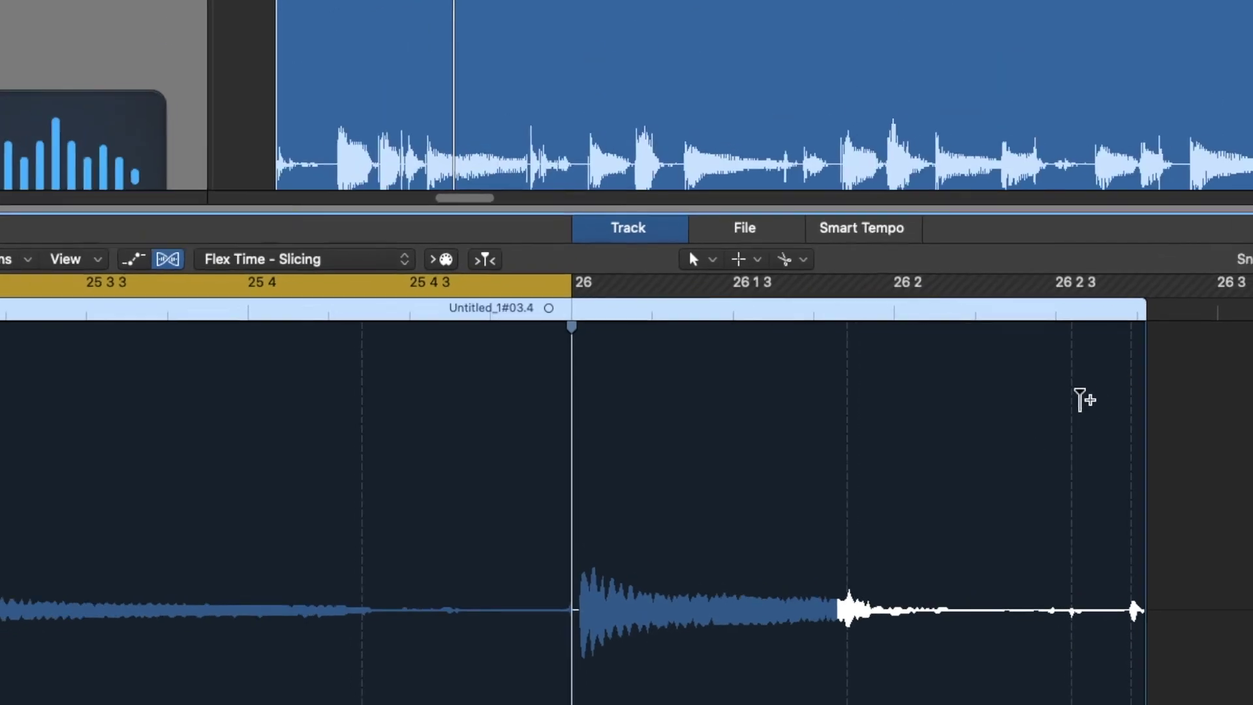
{"action": "key", "text": "e"}
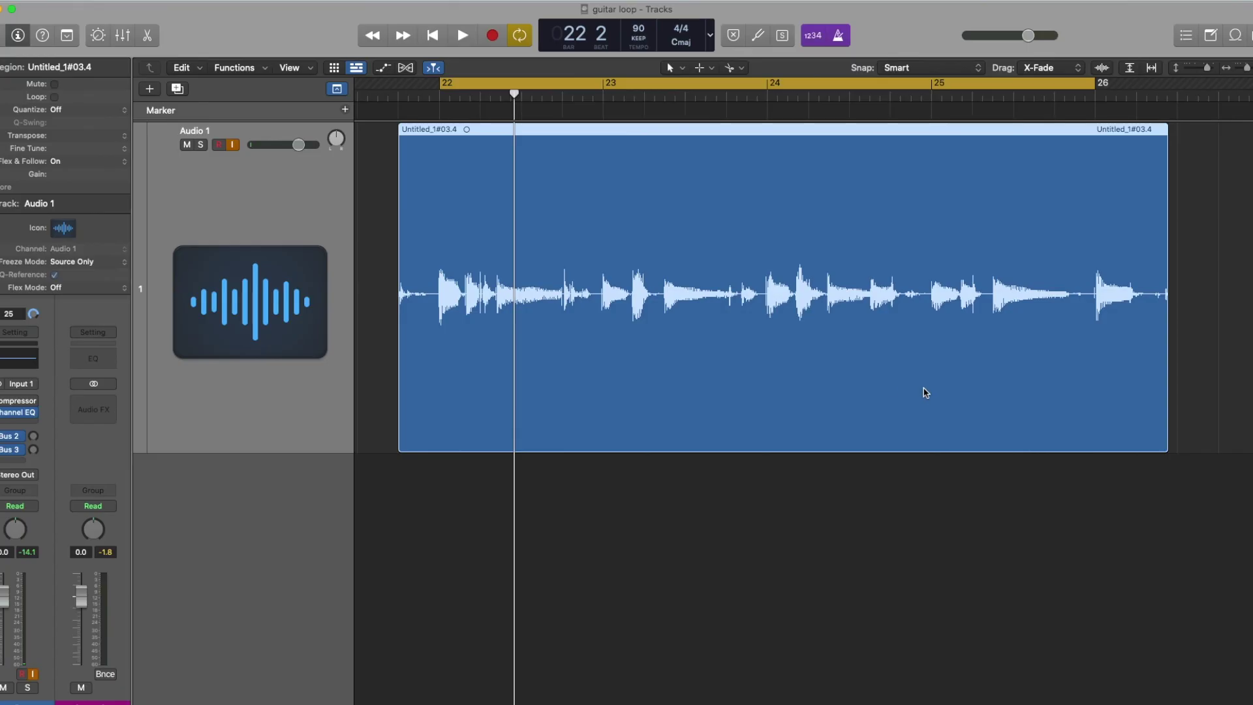
Split the guitar region at bar 26 and delete the part after the cut.
{"action": "left_click", "coordinate": [1095, 85]}
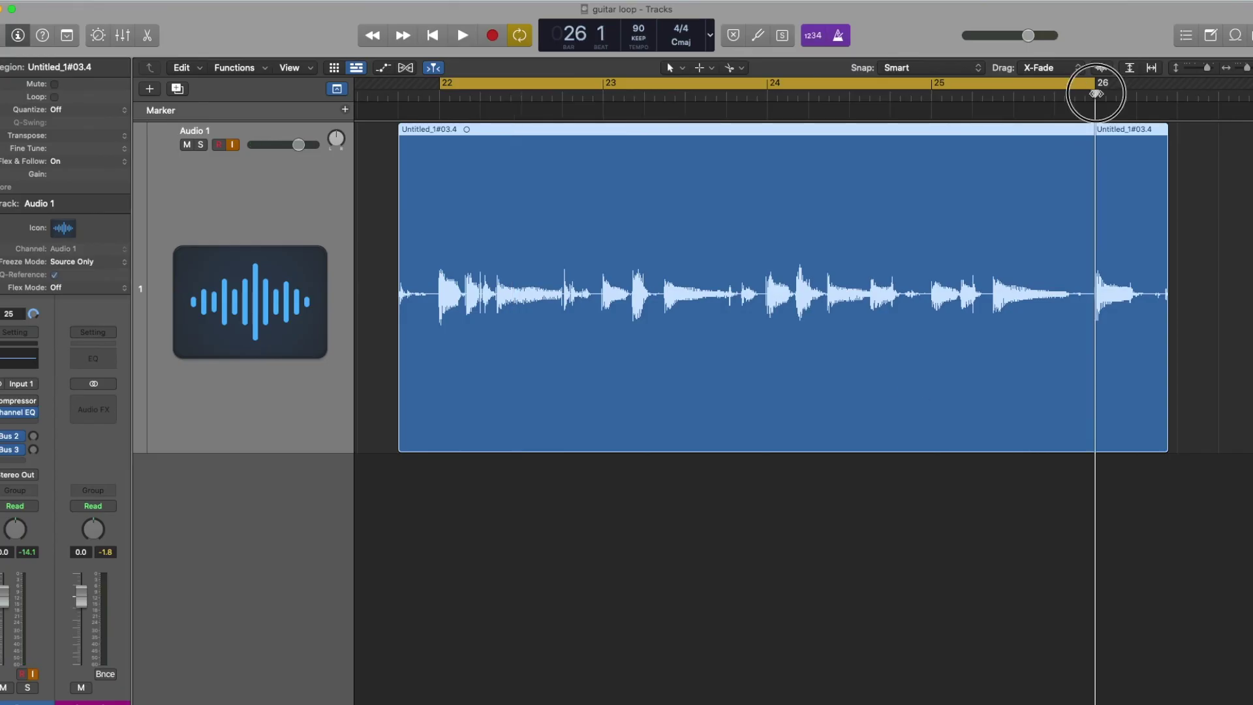
{"action": "right_click", "coordinate": [1096, 297]}
{"action": "left_click_drag", "start_coordinate": [1097, 298], "coordinate": [1097, 298]}
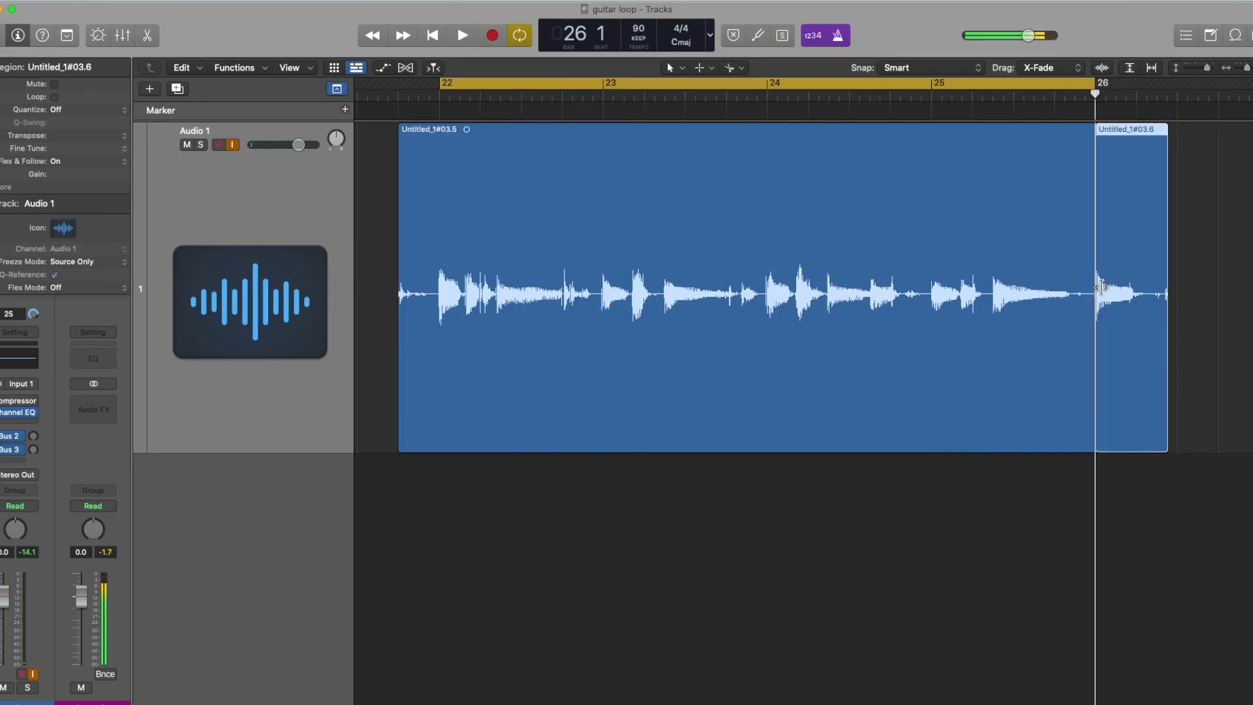
{"action": "key", "text": "Delete"}
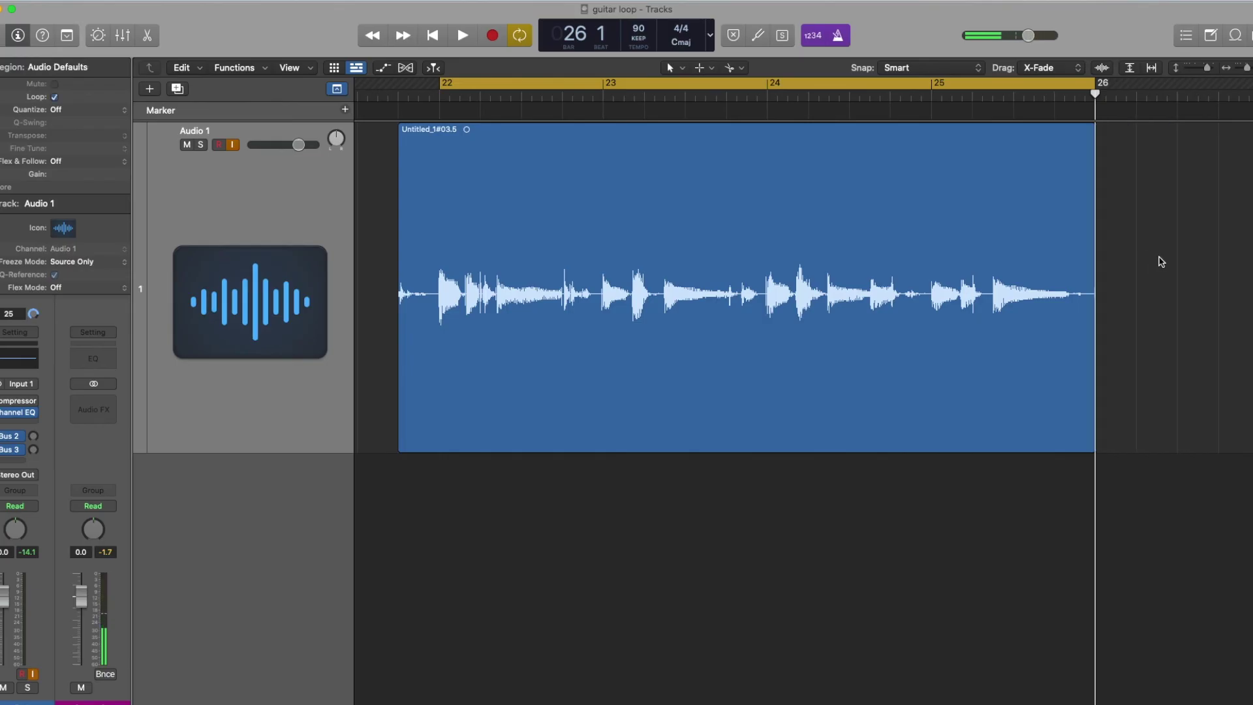
Split the region exactly at bar 22 and delete the part before the cut.
{"action": "left_click", "coordinate": [437, 96]}
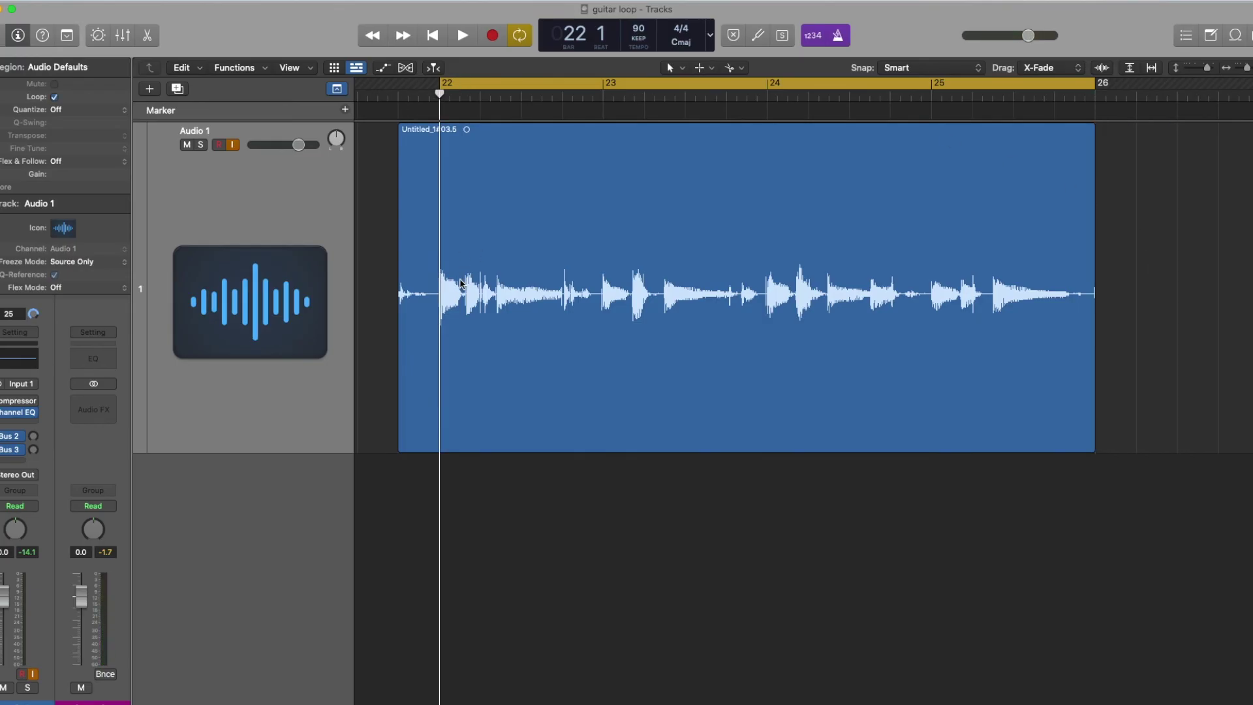
{"action": "scroll", "coordinate": [456, 283], "scroll_direction": "up", "scroll_amount": 8}
{"action": "scroll", "coordinate": [442, 284], "scroll_direction": "up", "scroll_amount": 6}
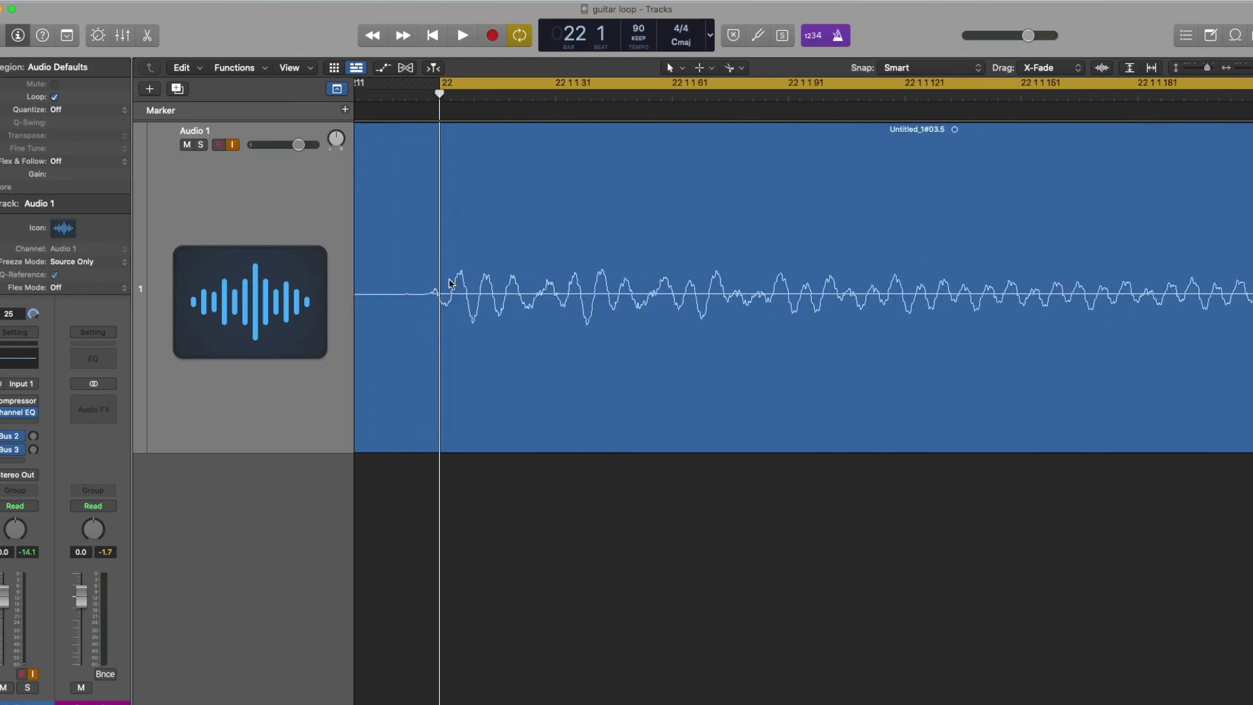
{"action": "right_click", "coordinate": [441, 291]}
{"action": "left_click_drag", "start_coordinate": [440, 295], "coordinate": [440, 296]}
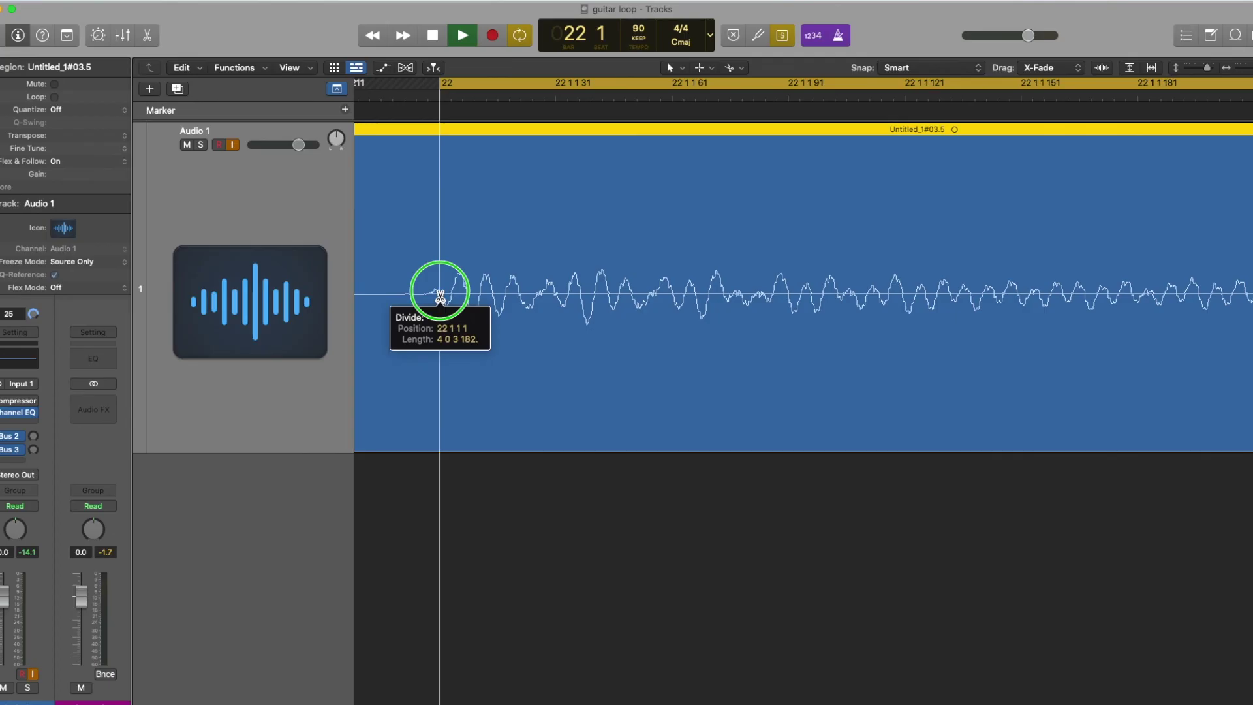
{"action": "left_click_drag", "start_coordinate": [440, 296], "coordinate": [440, 296]}
{"action": "left_click", "coordinate": [420, 230]}
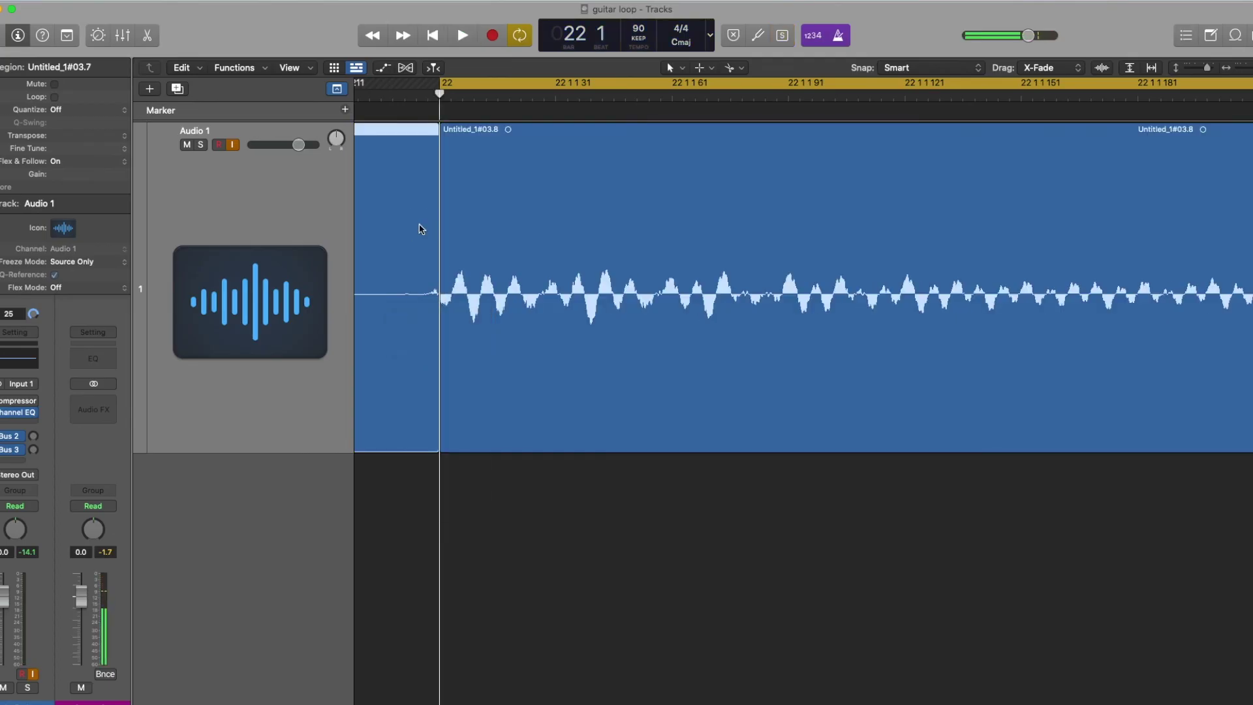
{"action": "key", "text": "Delete"}
Play the trimmed four-bar region from bar 22 without the metronome to check its timing.
{"action": "key", "text": "super+Left"}
{"action": "key", "text": "super+Left"}
{"action": "key", "text": "super+Left"}
{"action": "key", "text": "super+Left"}
{"action": "key", "text": "super+Left"}
{"action": "key", "text": "super+Left"}
{"action": "key", "text": "super+Left"}
{"action": "key", "text": "super+Left"}
{"action": "key", "text": "super+Left"}
{"action": "key", "text": "super+Left"}
{"action": "key", "text": "super+Left"}
{"action": "key", "text": "super+Left"}
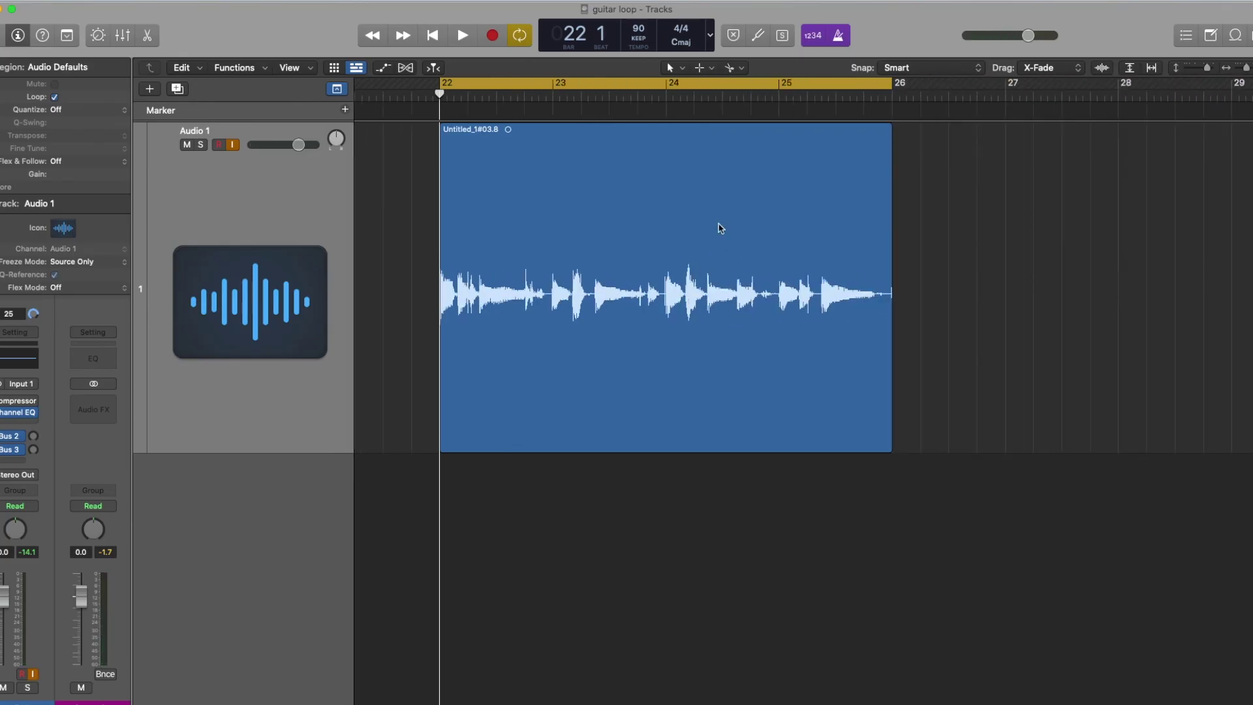
{"action": "key", "text": "space"}
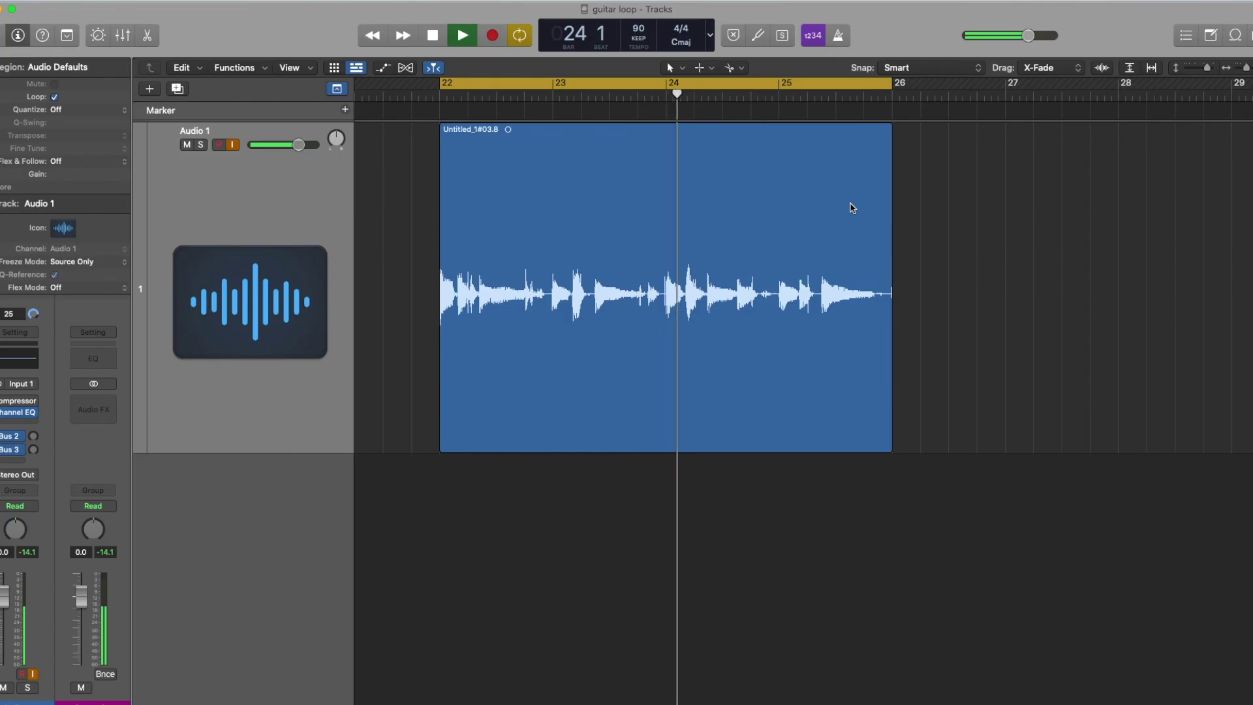
{"action": "key", "text": "XF86AudioRaiseVolume"}
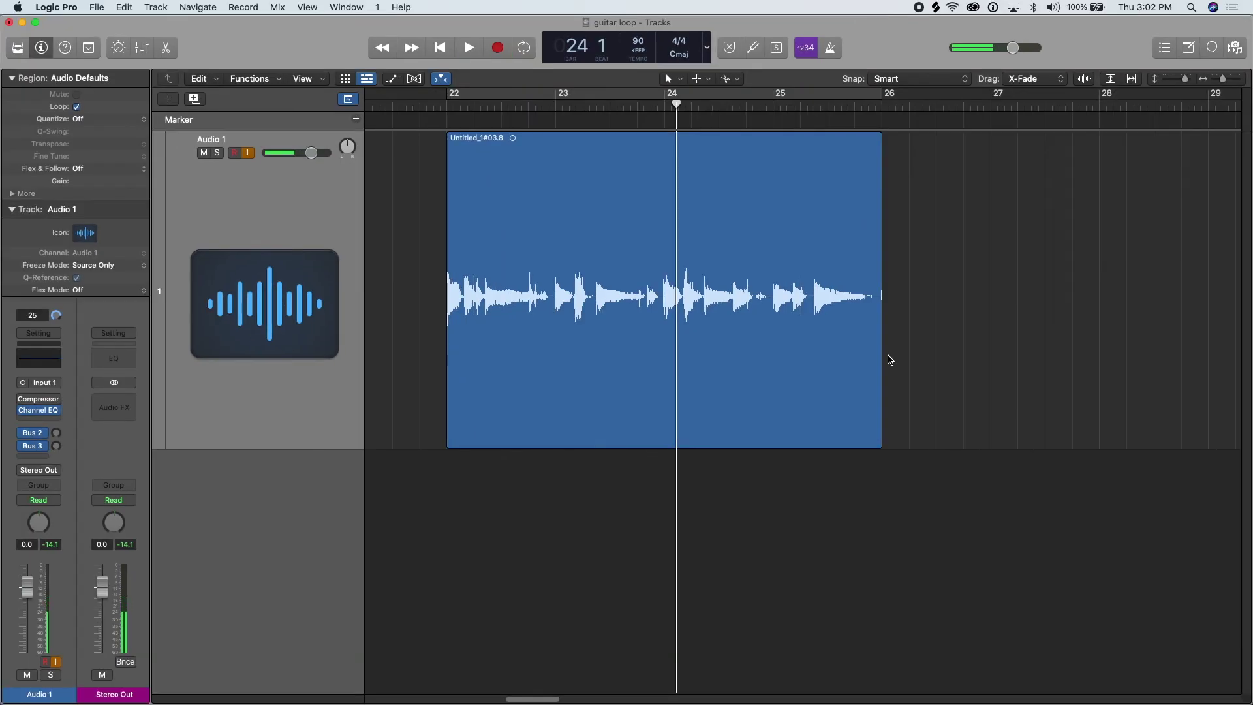
Loop the trimmed region out to bar 33 and inspect the loop transition at bar 26.
{"action": "key", "text": "super+Left"}
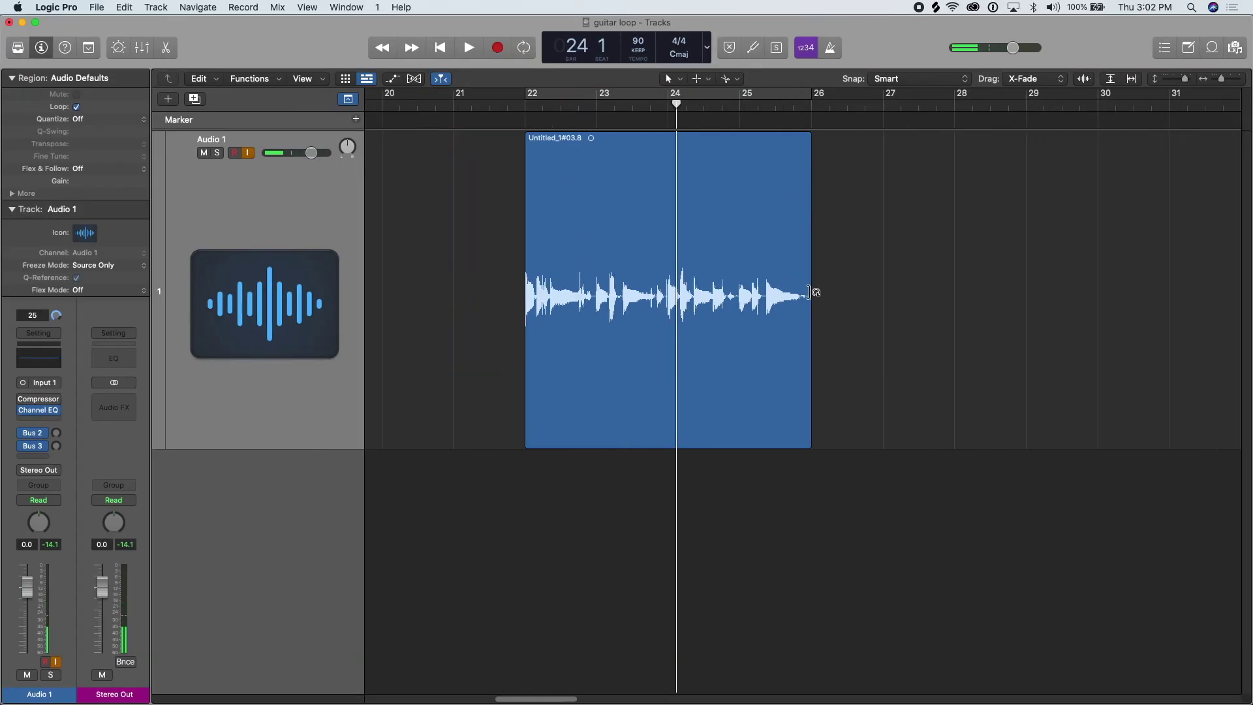
{"action": "left_click_drag", "start_coordinate": [809, 293], "coordinate": [1227, 307]}
{"action": "left_click", "coordinate": [752, 101]}
{"action": "key", "text": "super+Right"}
{"action": "key", "text": "super+Right"}
{"action": "key", "text": "super+Right"}
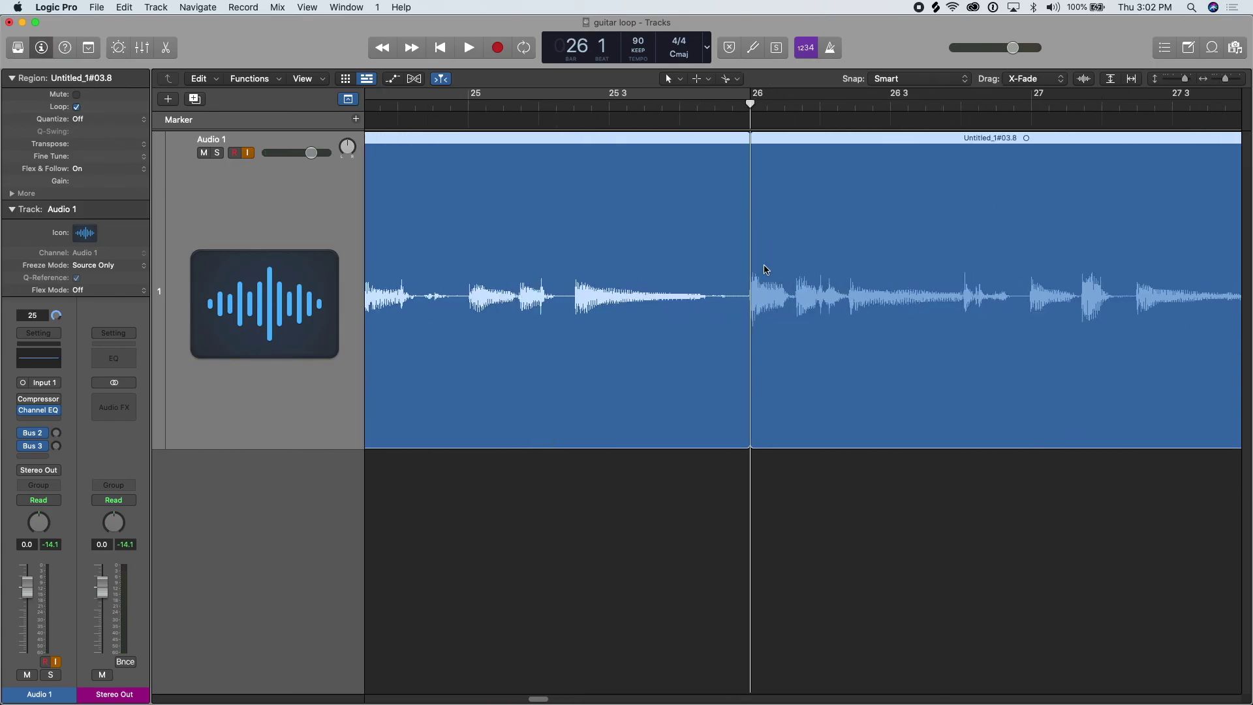
{"action": "key", "text": "super+Left"}
{"action": "key", "text": "super+Left"}
{"action": "key", "text": "super+Left"}
{"action": "key", "text": "super+Left"}
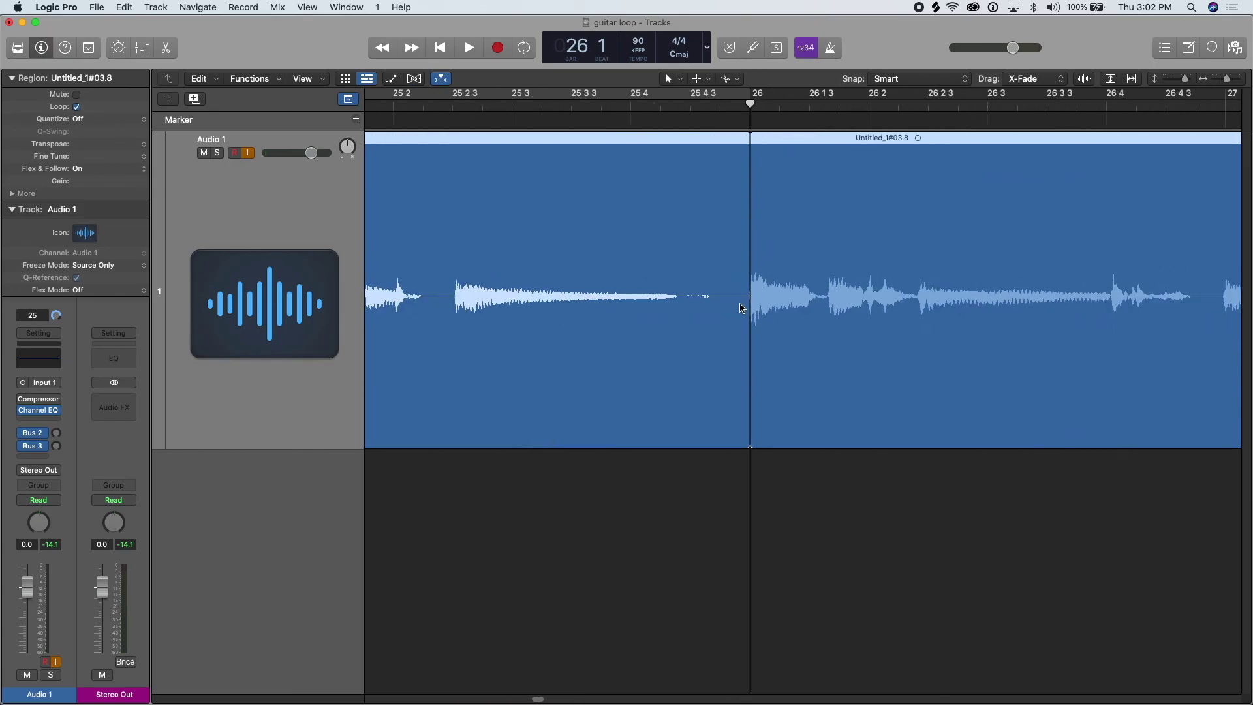
Play the looped region from bar 25 to hear the transition at bar 26.
{"action": "left_click", "coordinate": [700, 105]}
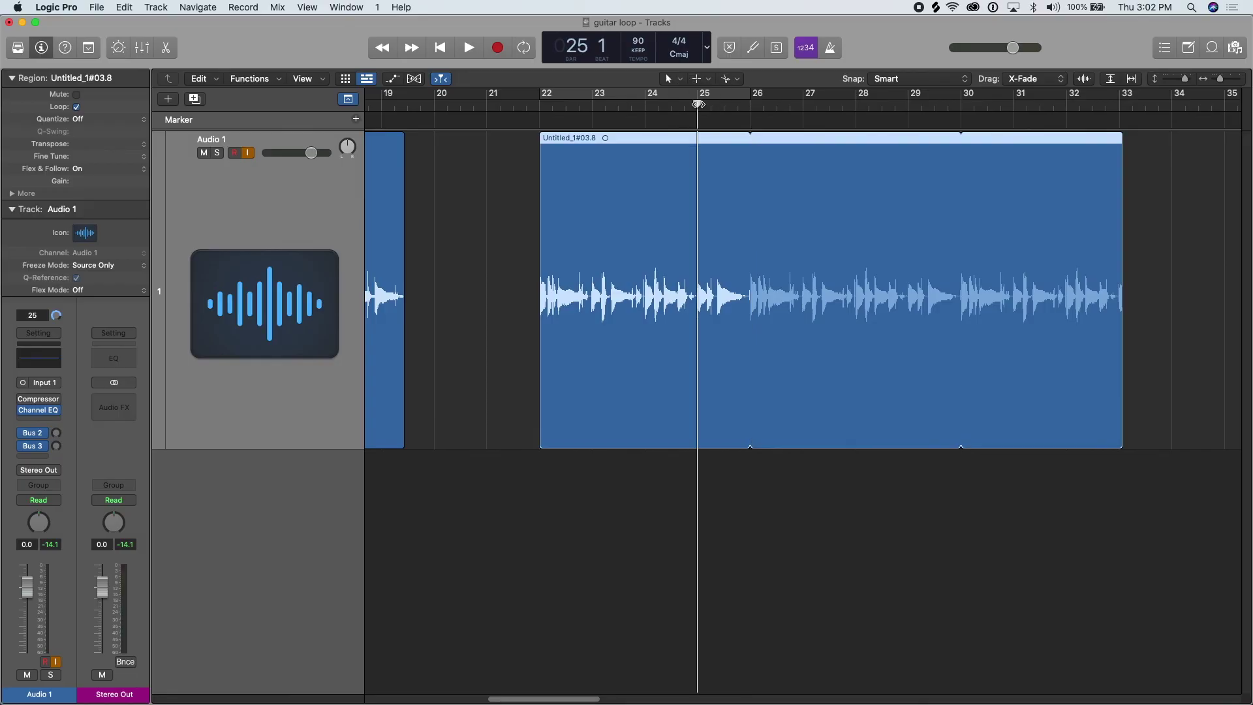
{"action": "left_click_drag", "start_coordinate": [696, 95], "coordinate": [855, 97]}
{"action": "key", "text": "c"}
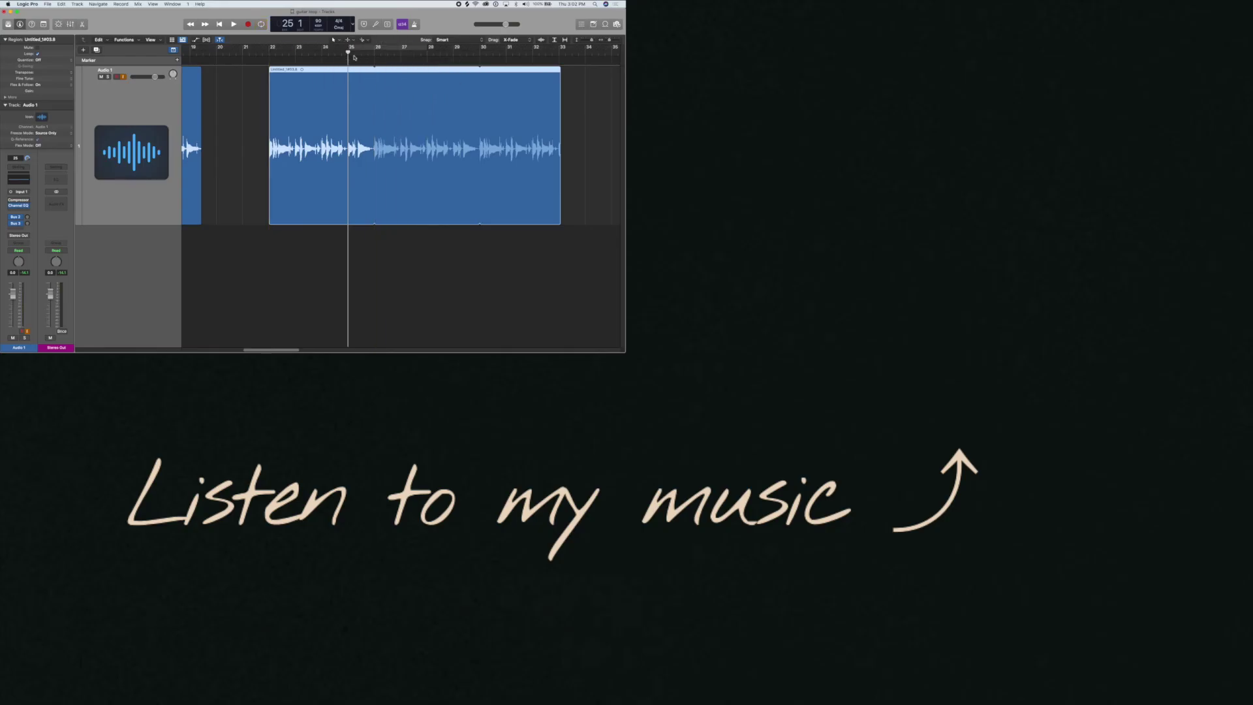
{"action": "key", "text": "space"}
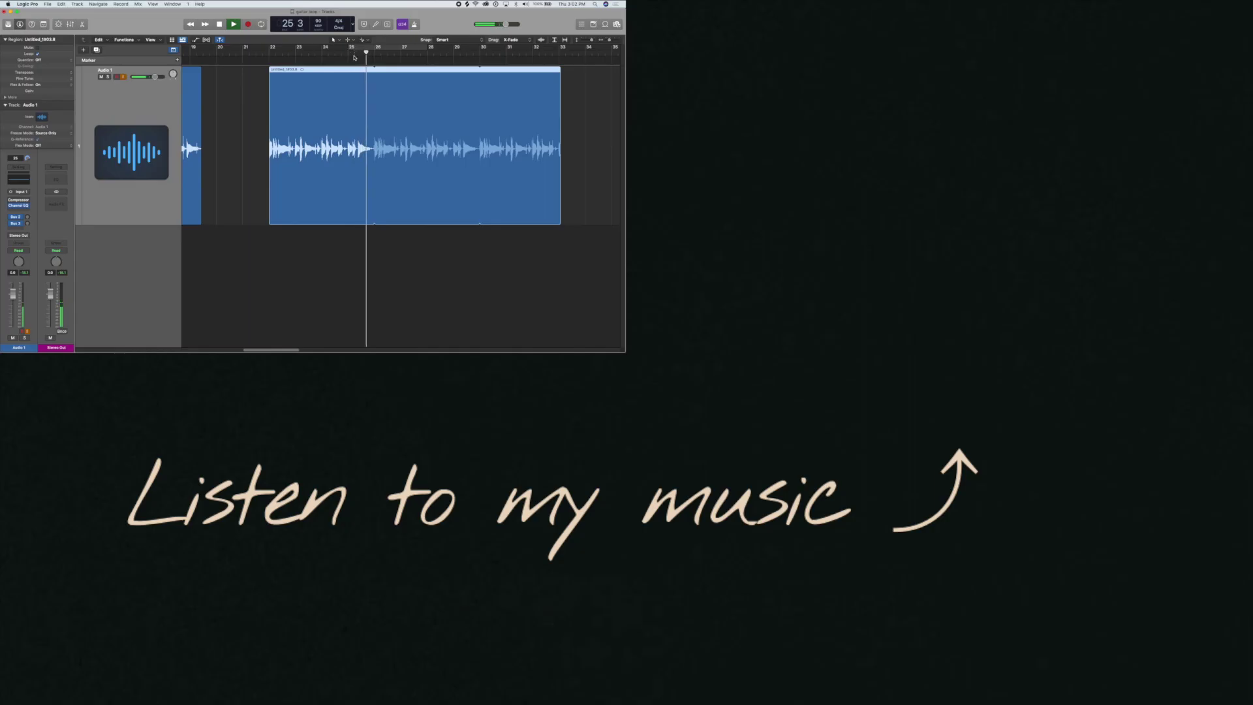